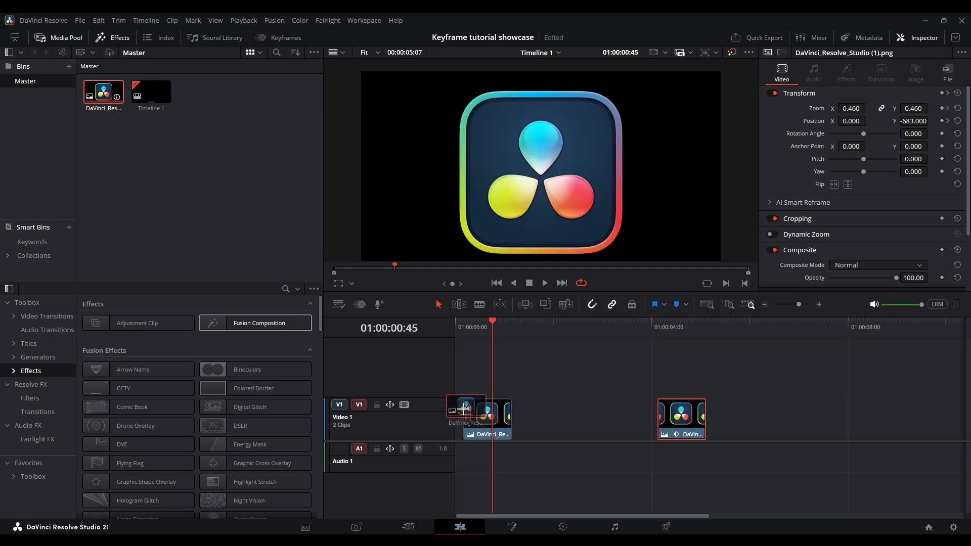
Move the playhead to the start of the timeline and show the Inspector settings for the first logo clip.
scroll(511, 422, "up", 1)
key("Home")
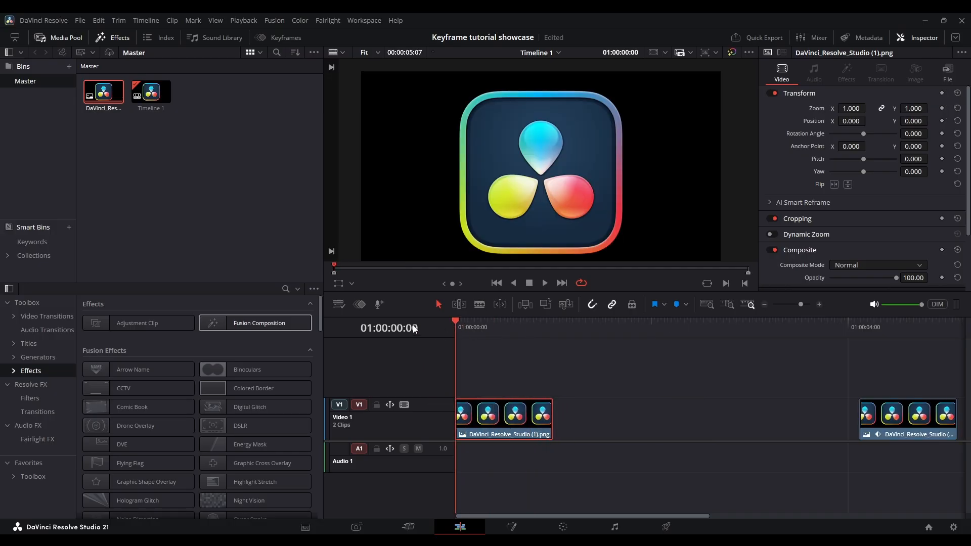
key("ctrl+minus")
key("ctrl+equal")
left_click(907, 38)
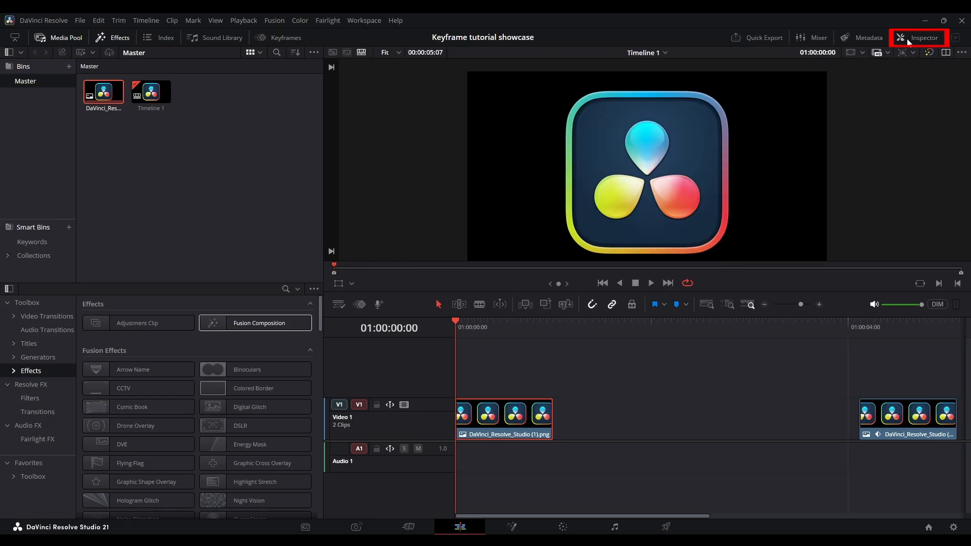
left_click(907, 38)
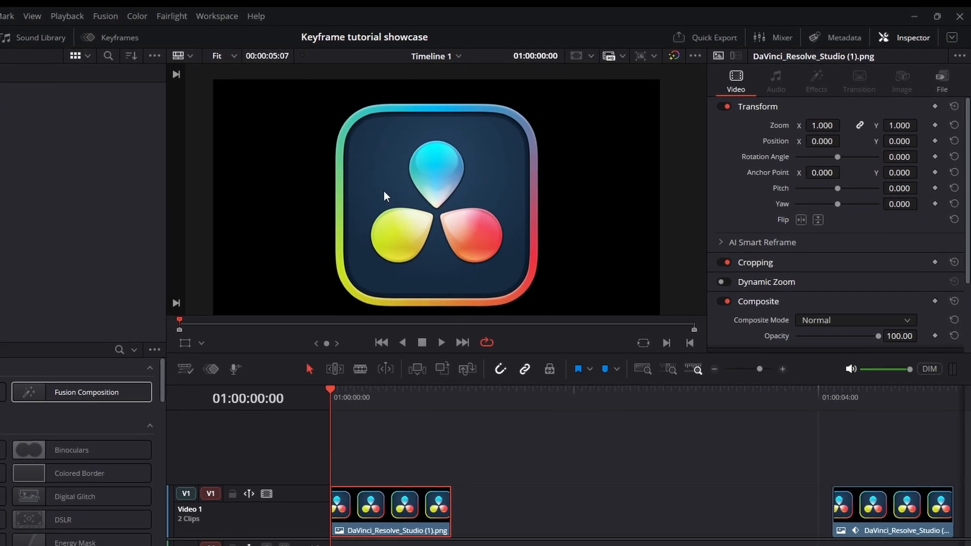
Add Zoom and Position keyframes to the first clip at its start and at 01:00:01:00.
left_click(932, 131)
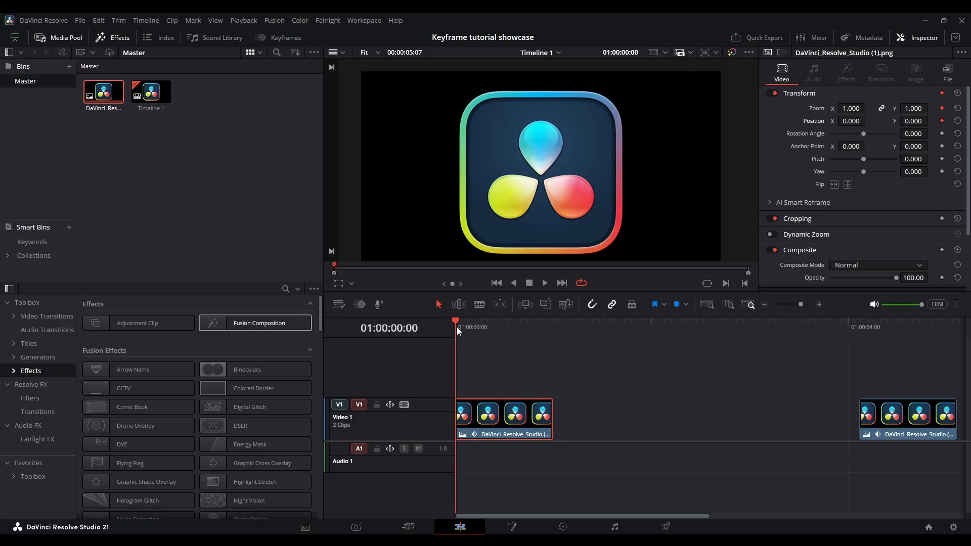
left_click_drag(457, 326, 554, 327)
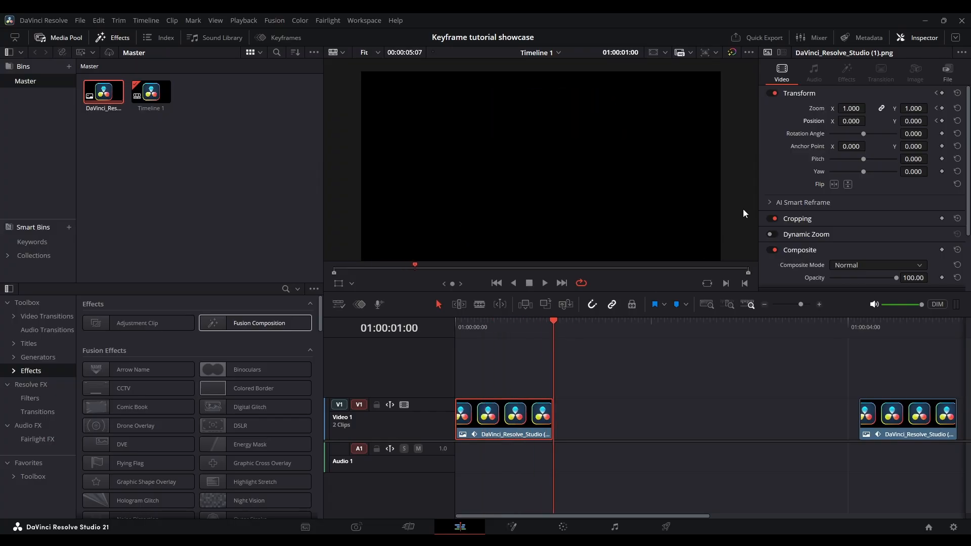
left_click(942, 108)
left_click_drag(550, 328, 455, 330)
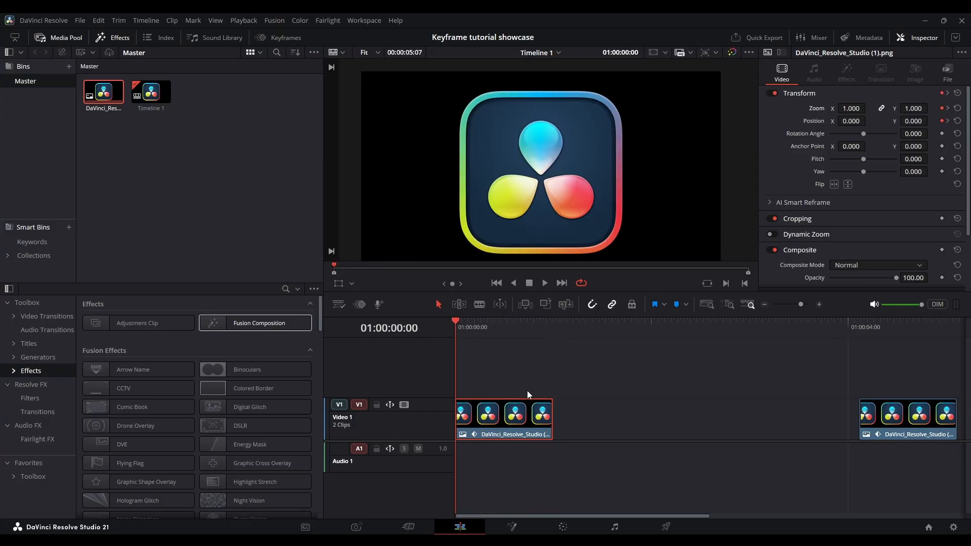
mouse_move(548, 417)
left_mouse_down()
mouse_move(574, 418)
mouse_move(549, 414)
left_mouse_up()
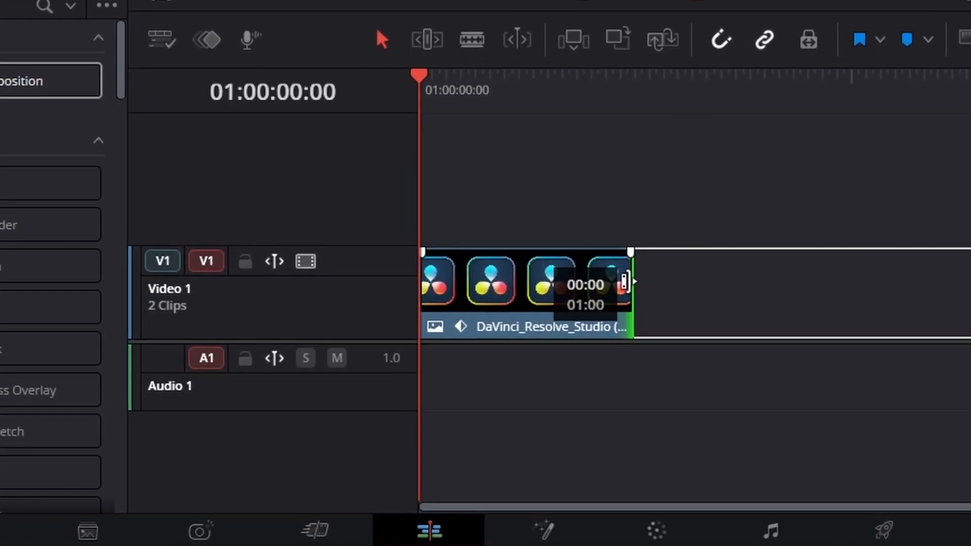
left_click_drag(626, 282, 627, 281)
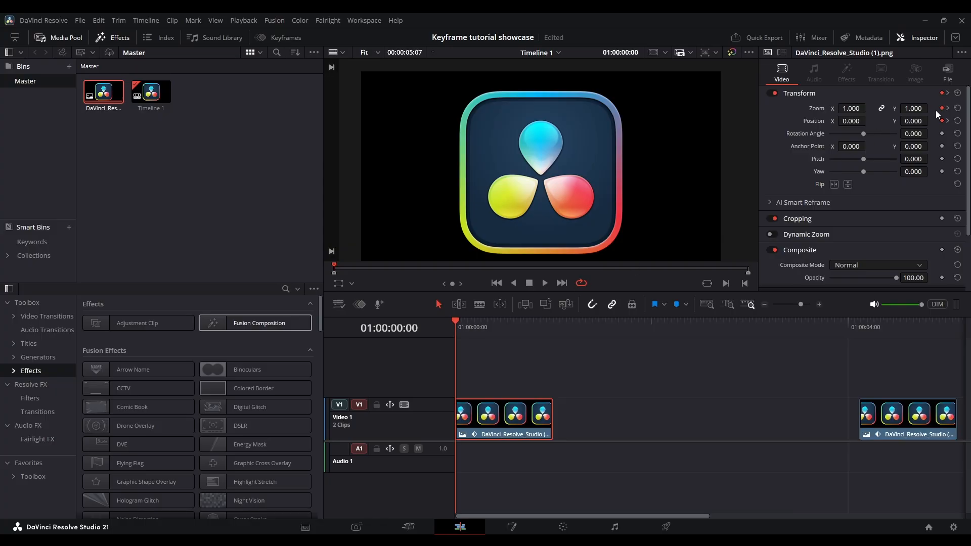
key("shift+Right")
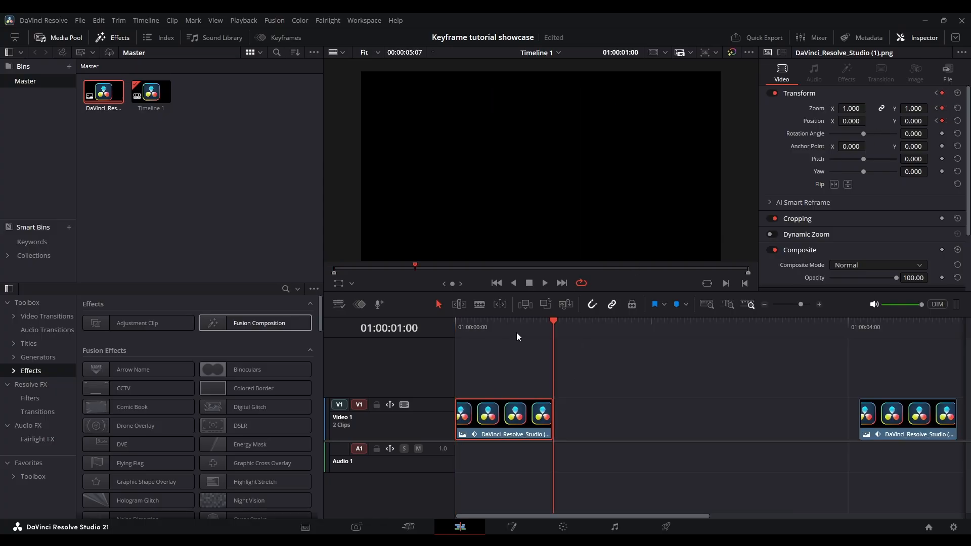
Set the first clip's Zoom to 0.360 at its starting keyframe and play back the scaling animation.
left_click_drag(533, 330, 445, 336)
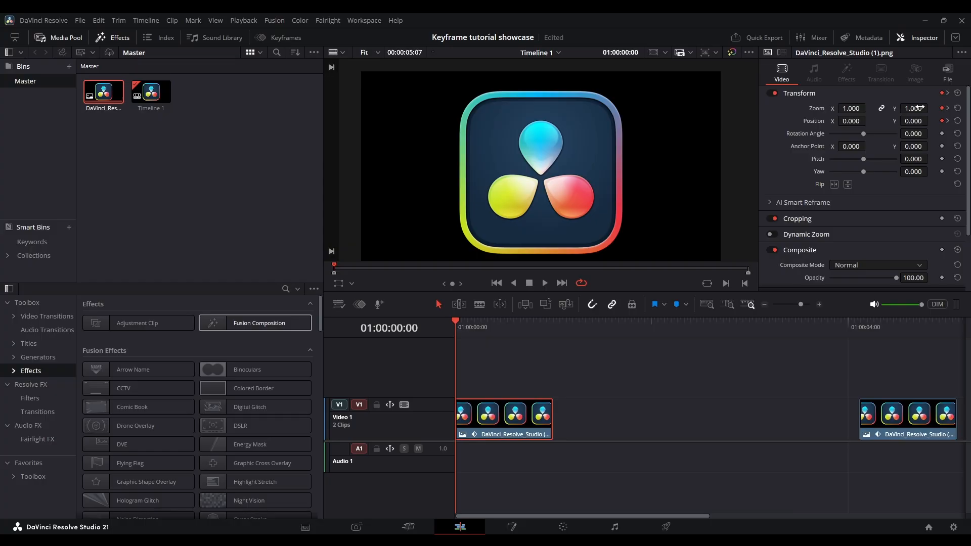
left_click_drag(924, 109, 551, 141)
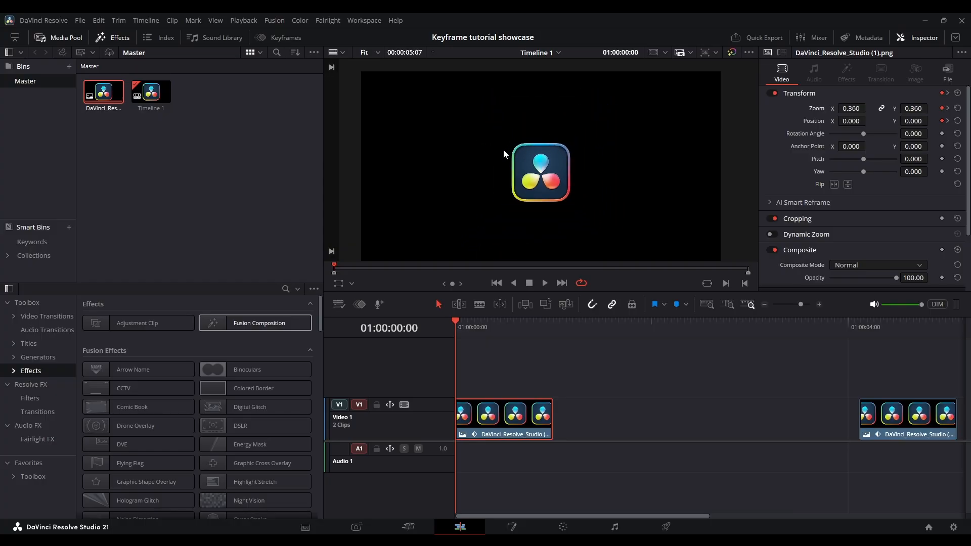
key("space")
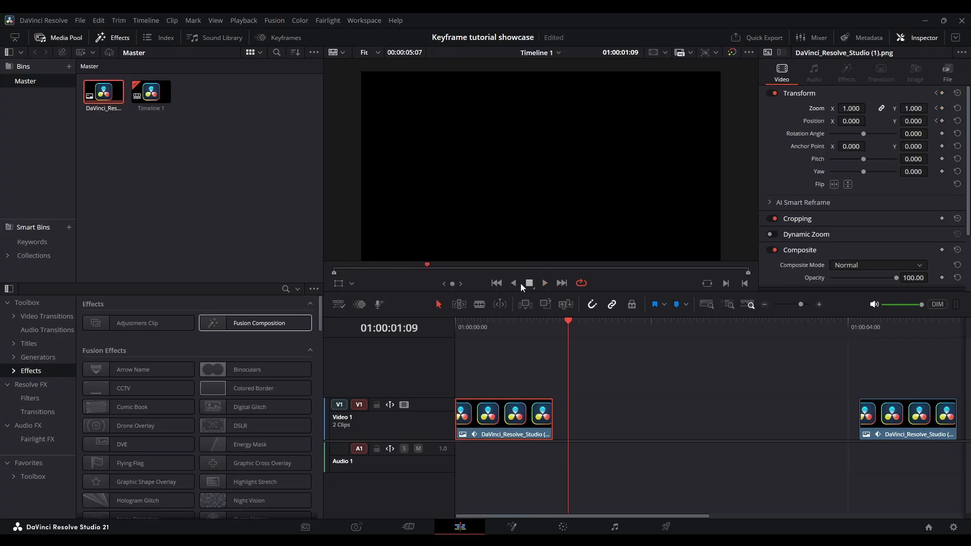
key("space")
left_click_drag(493, 330, 406, 334)
key("space")
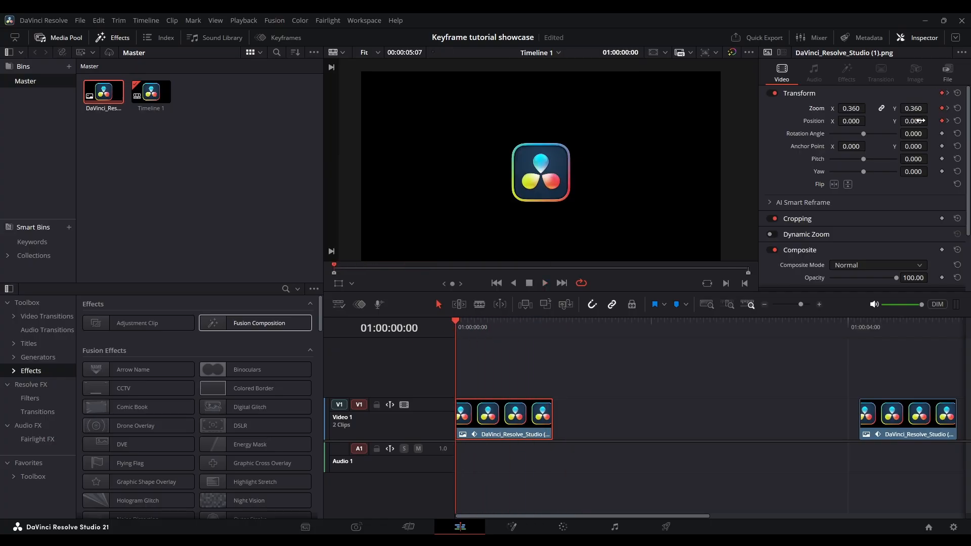
Set the first clip's Position Y to -633 at its starting keyframe and play back the motion.
left_click_drag(921, 121, 830, 120)
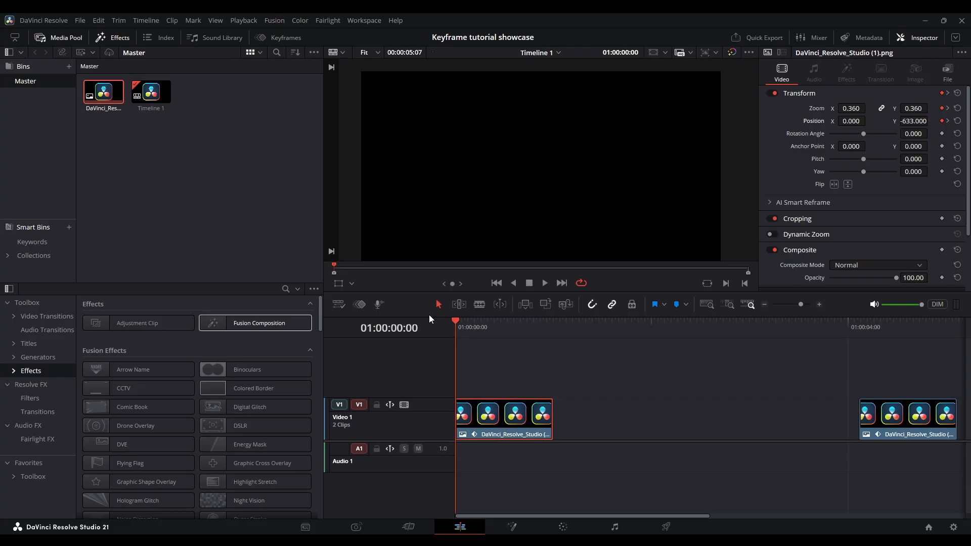
key("space")
left_click_drag(555, 323, 440, 333)
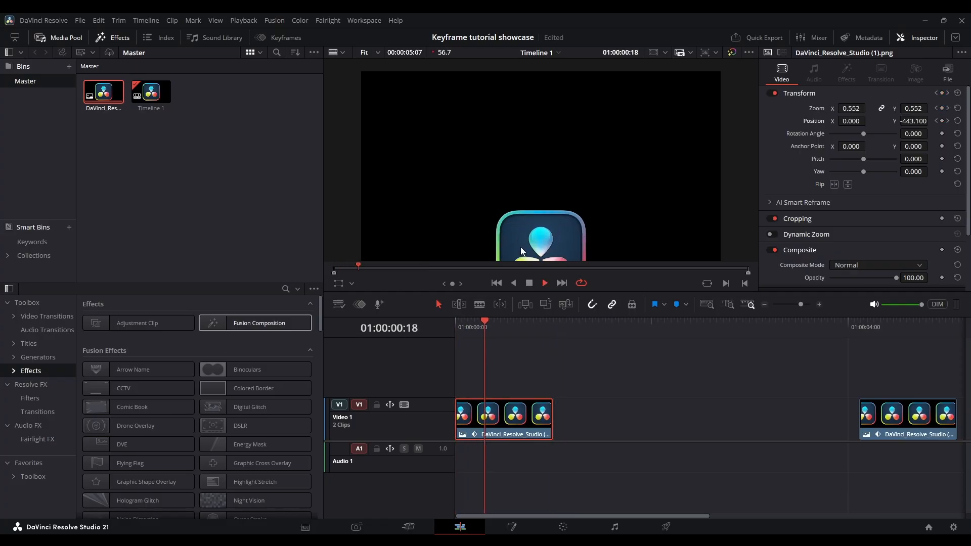
key("space")
Place the second logo clip directly after the first and play both to compare their animations.
left_click_drag(909, 416, 602, 417)
left_click_drag(457, 333, 433, 334)
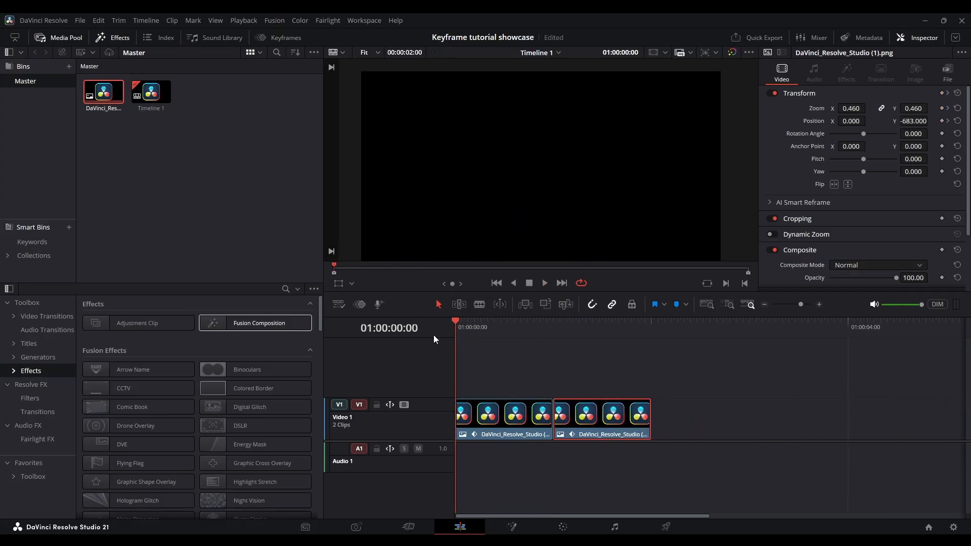
key("space")
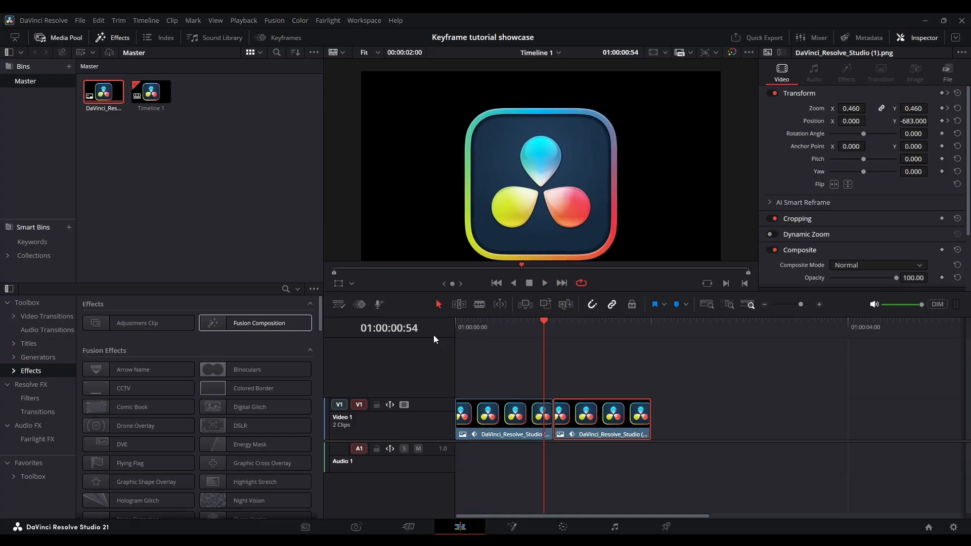
key("space")
left_click(552, 333)
key("space")
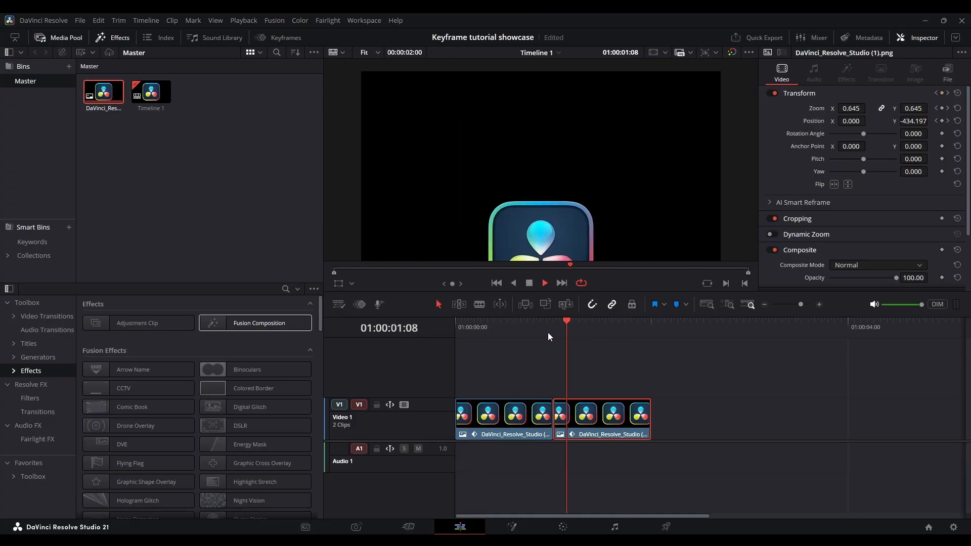
left_click(556, 332)
key("space")
key("space")
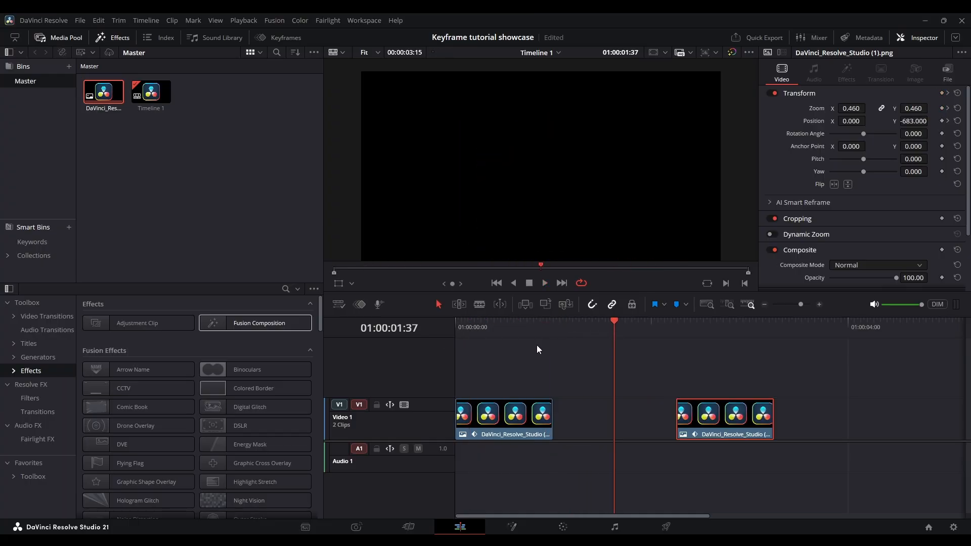
Return to the timeline start, select the first clip and open its keyframe curve editor.
left_click_drag(539, 332, 455, 334)
left_click(496, 407)
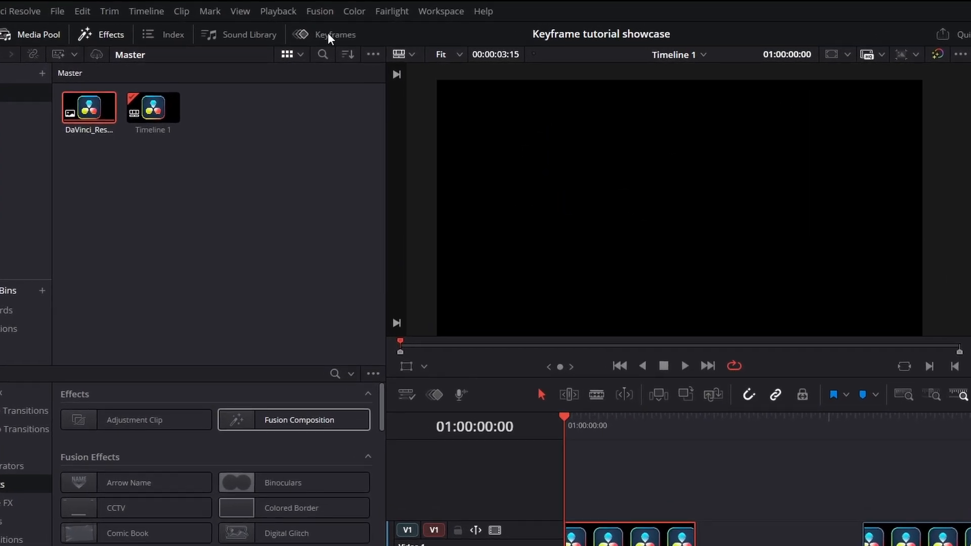
left_click(328, 33)
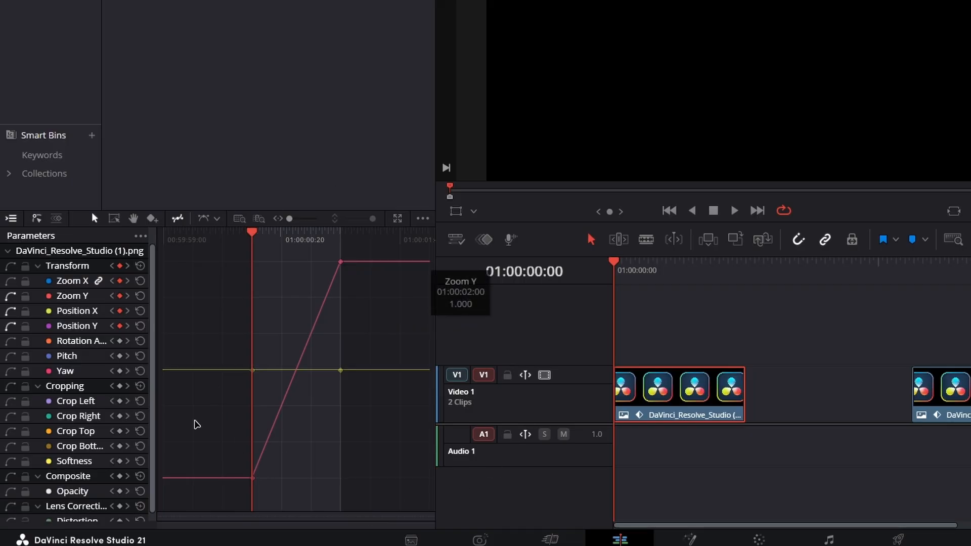
Select all Zoom and Position keyframes on the first clip's curves and apply Ease In and Out interpolation.
left_click(278, 415)
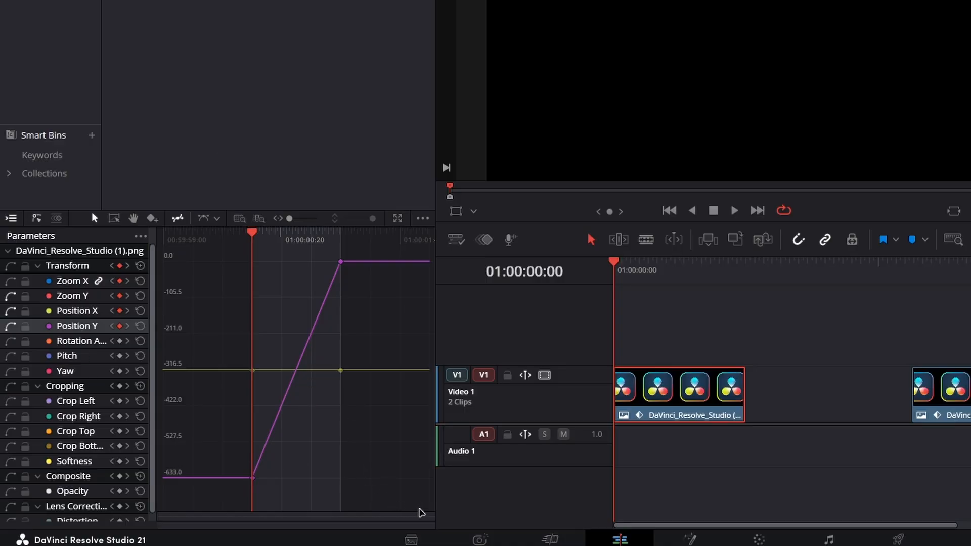
left_click_drag(422, 508, 169, 210)
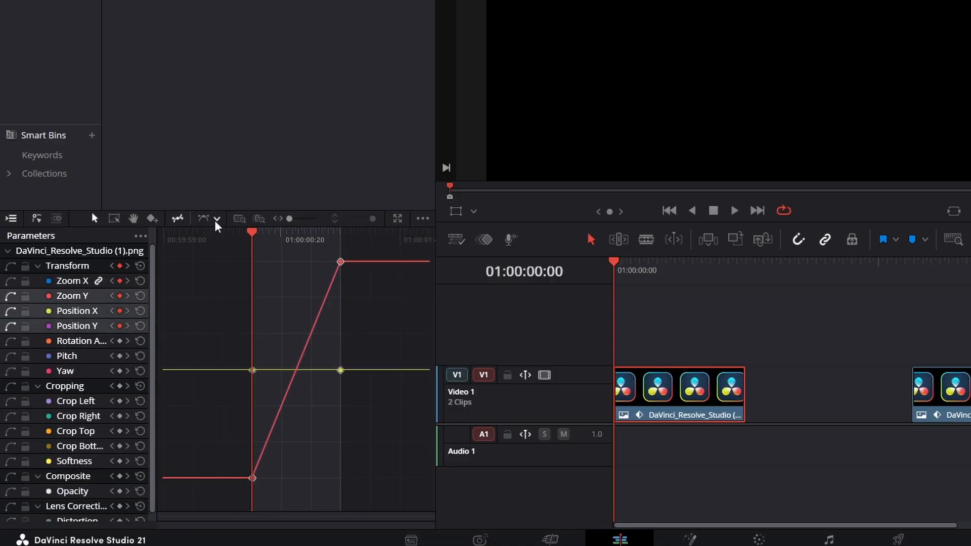
left_click(217, 220)
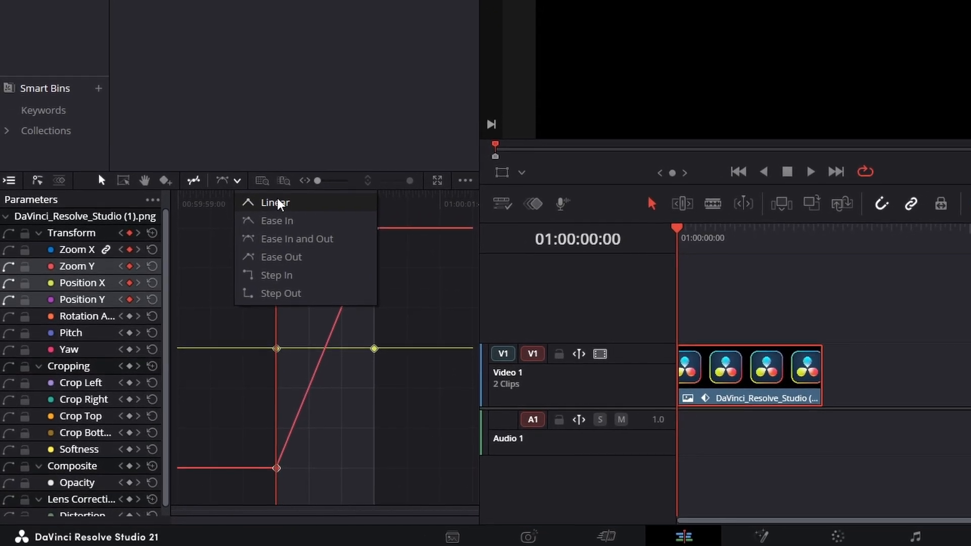
left_click(281, 240)
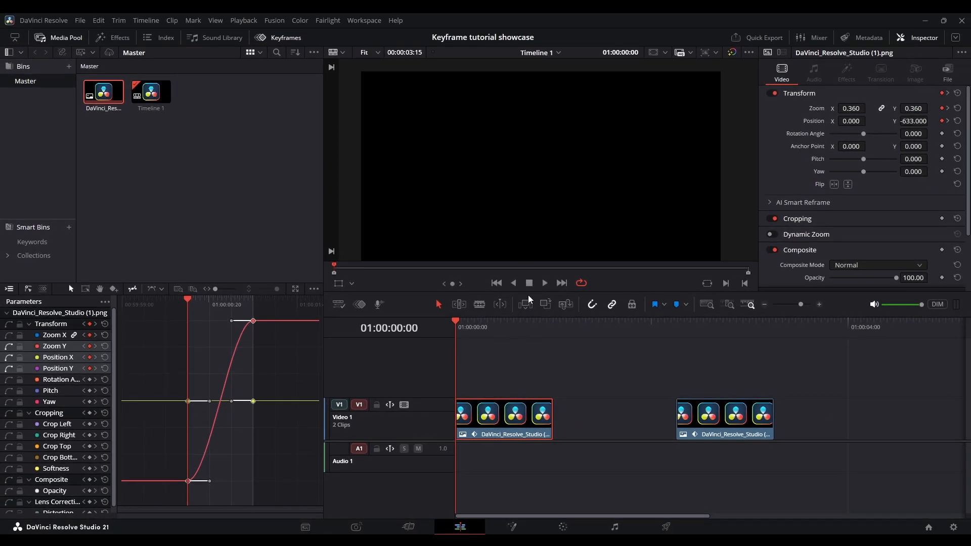
Play the first clip repeatedly from its start to review the eased animation.
key("space")
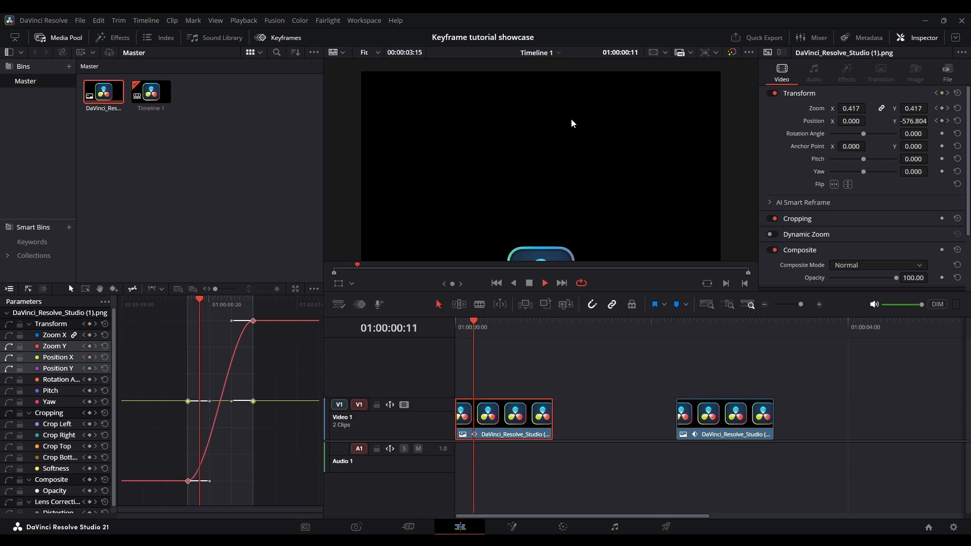
key("space")
left_click(482, 328)
left_click_drag(480, 328, 364, 338)
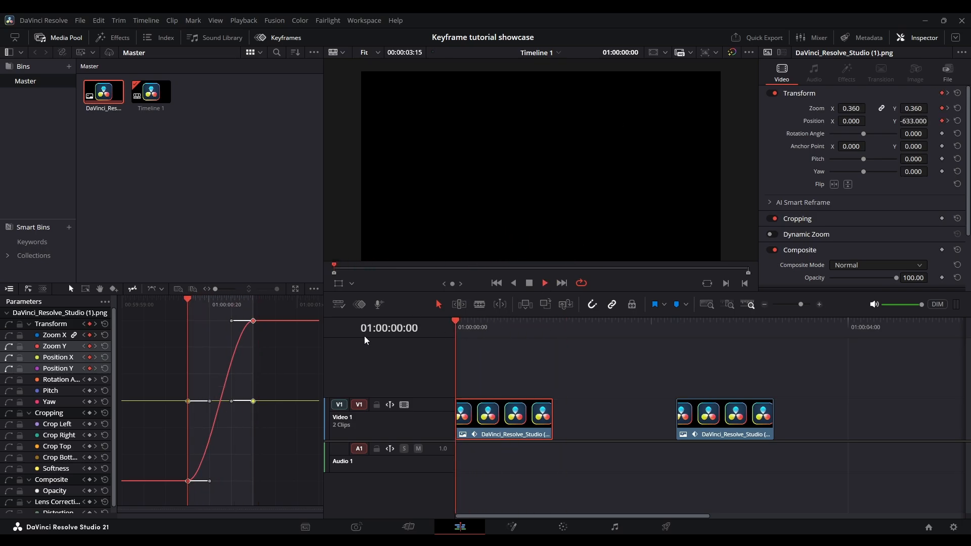
key("space")
key("space")
left_click_drag(484, 324, 418, 326)
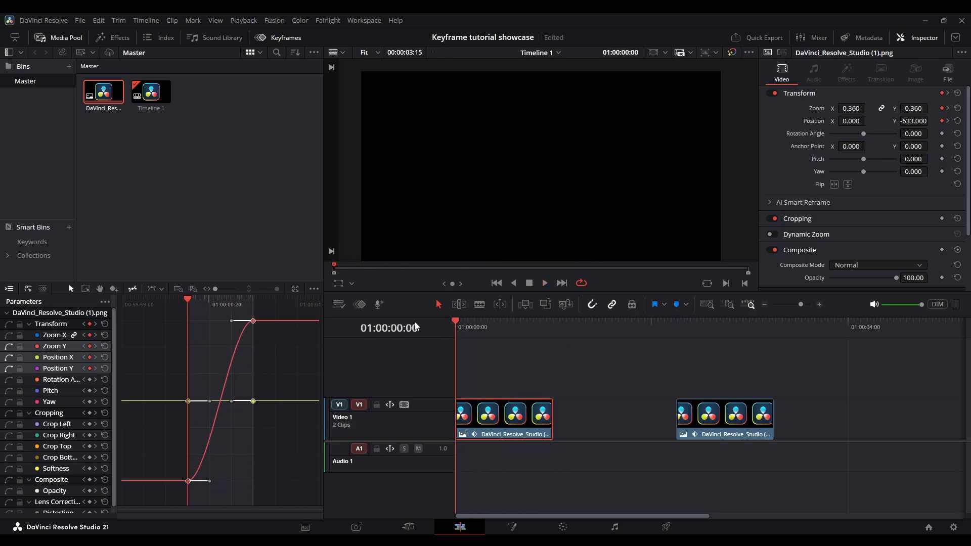
key("space")
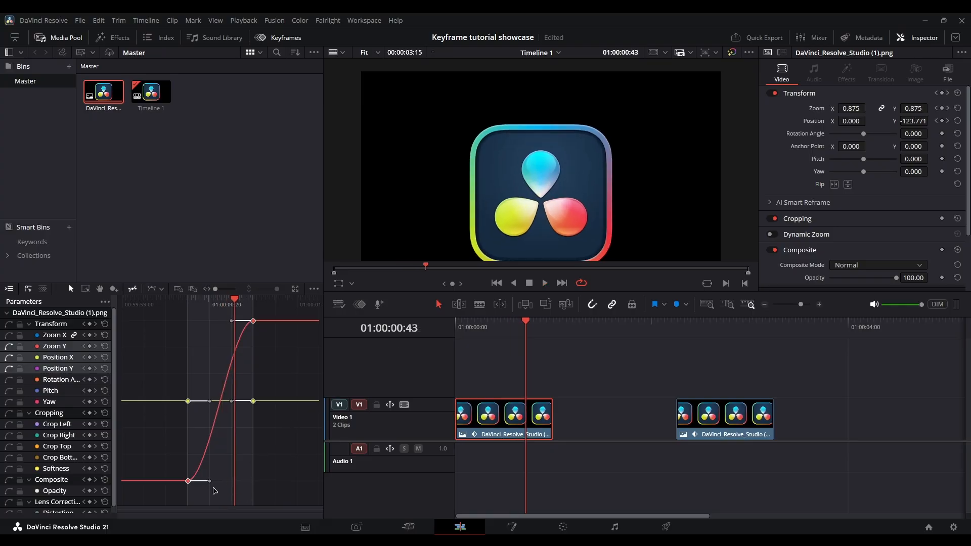
Pull the first keyframe's handle on the Position Y curve steeply upward for a fast start, and play back the result.
left_click(56, 369)
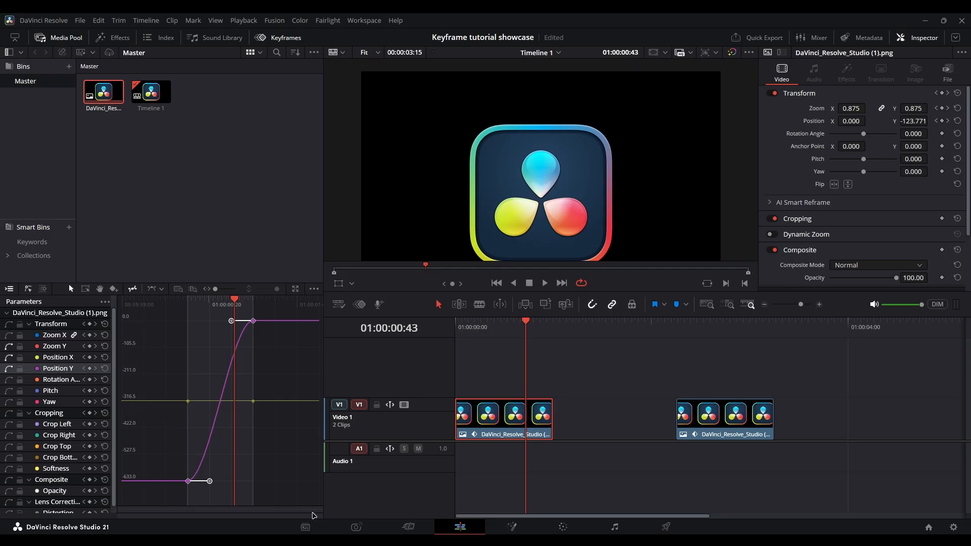
left_click_drag(210, 484, 198, 352)
left_click_drag(473, 332, 447, 333)
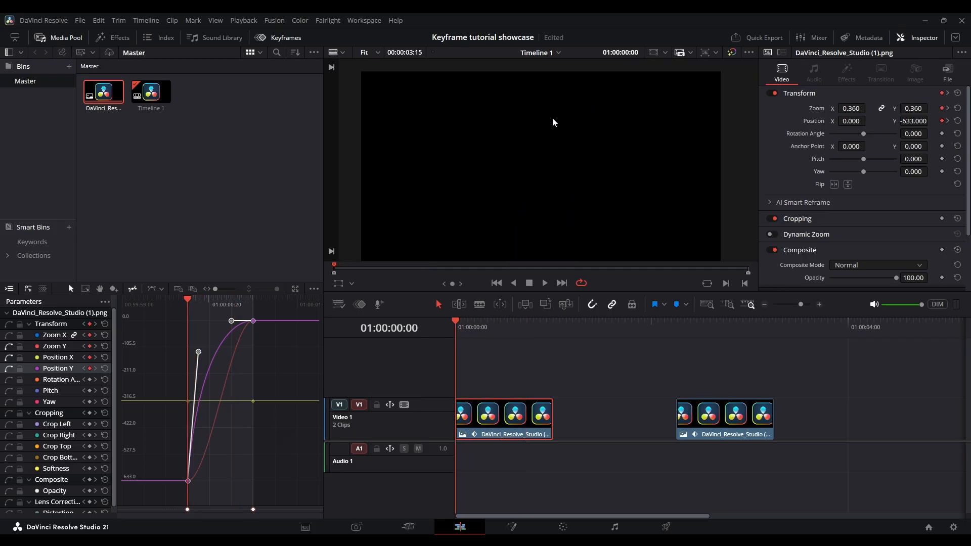
key("space")
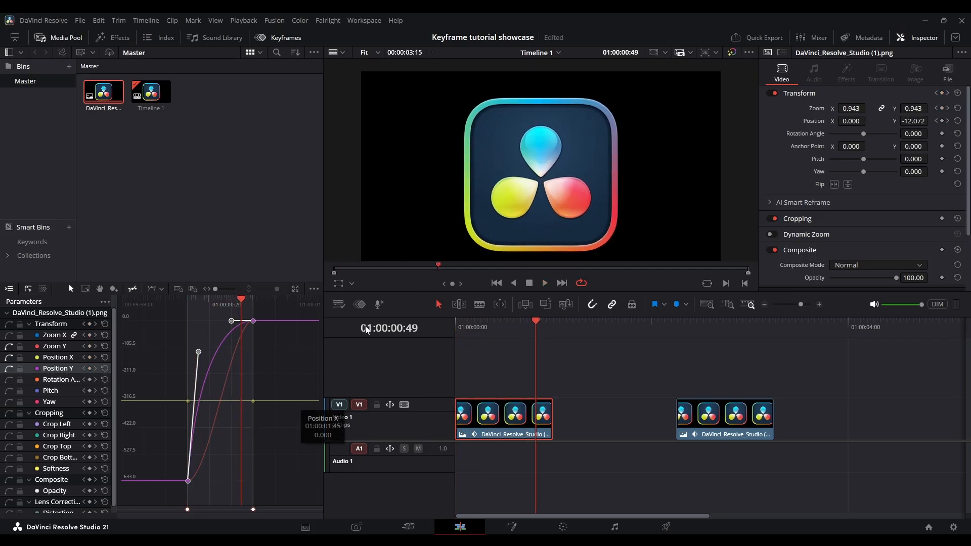
key("Home")
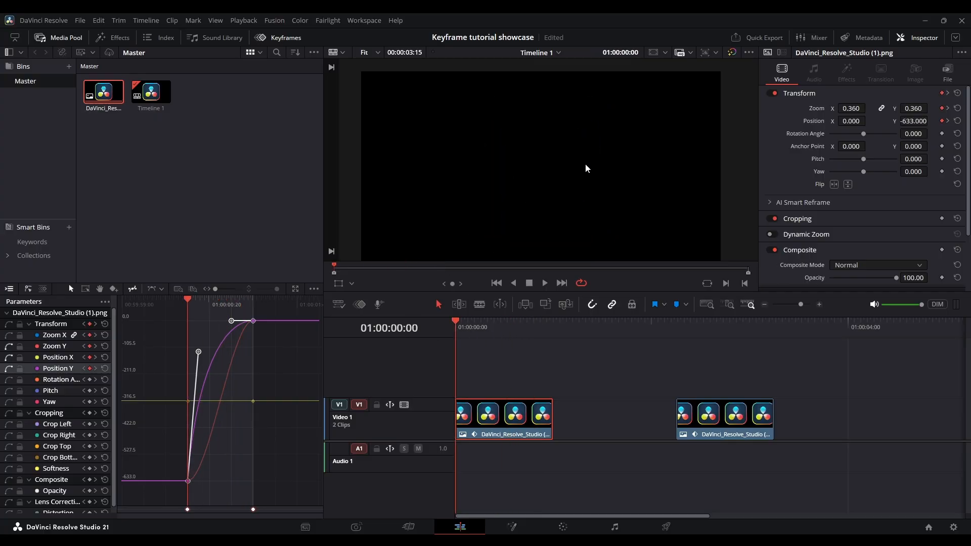
key("space")
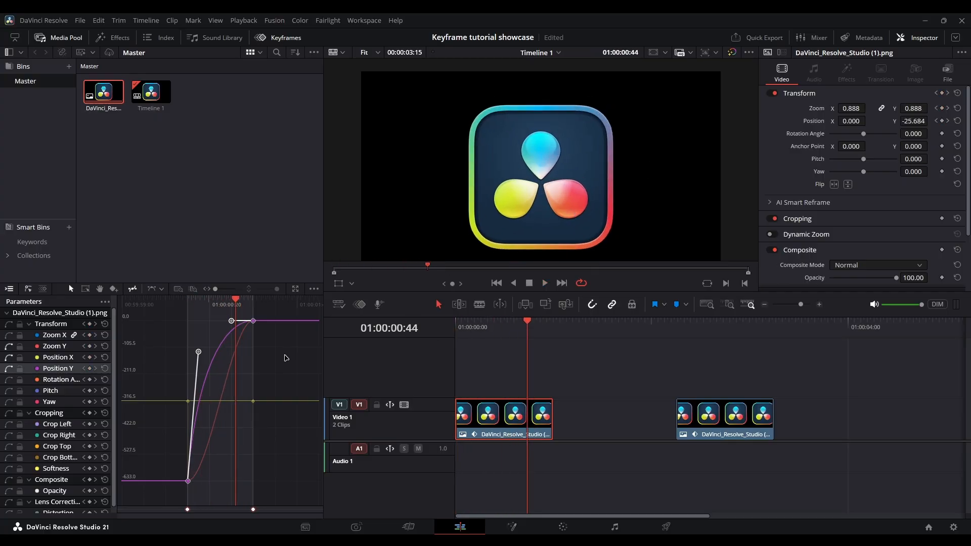
Pull the first keyframe's handle on the Zoom Y curve steeply upward for a fast start.
left_click(55, 347)
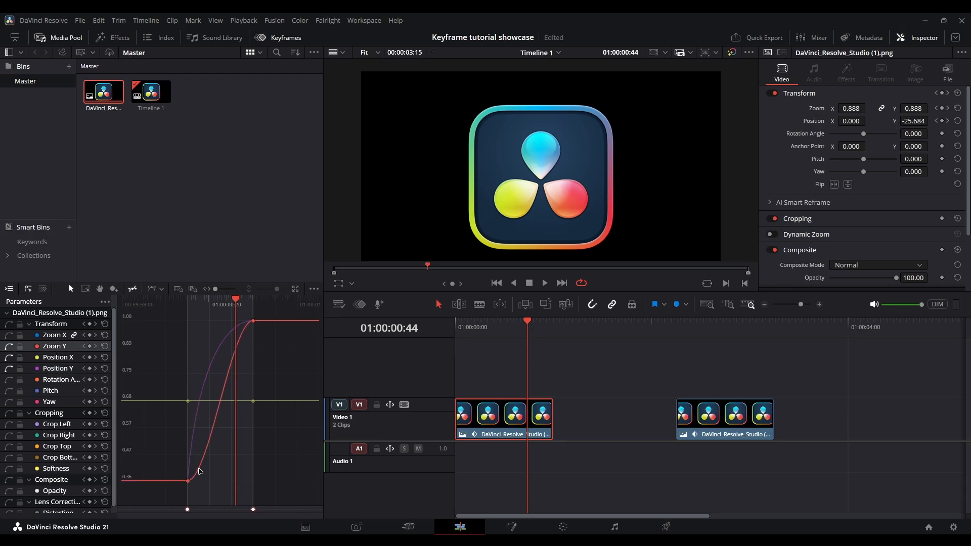
left_click(188, 481)
left_click_drag(209, 481, 194, 363)
Play the first clip repeatedly from its start to review the reshaped zoom and position motion.
left_click_drag(510, 332, 421, 323)
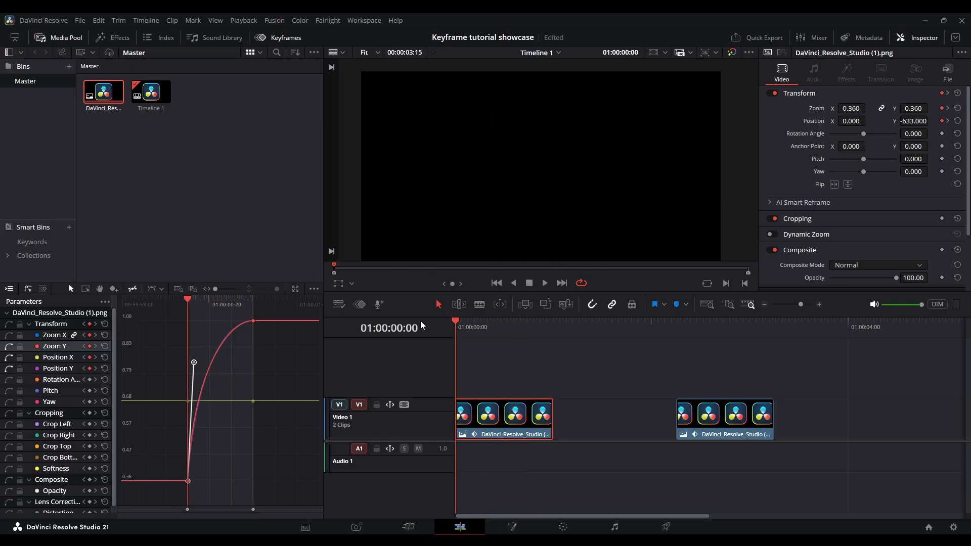
key("space")
left_click_drag(499, 323, 402, 323)
key("space")
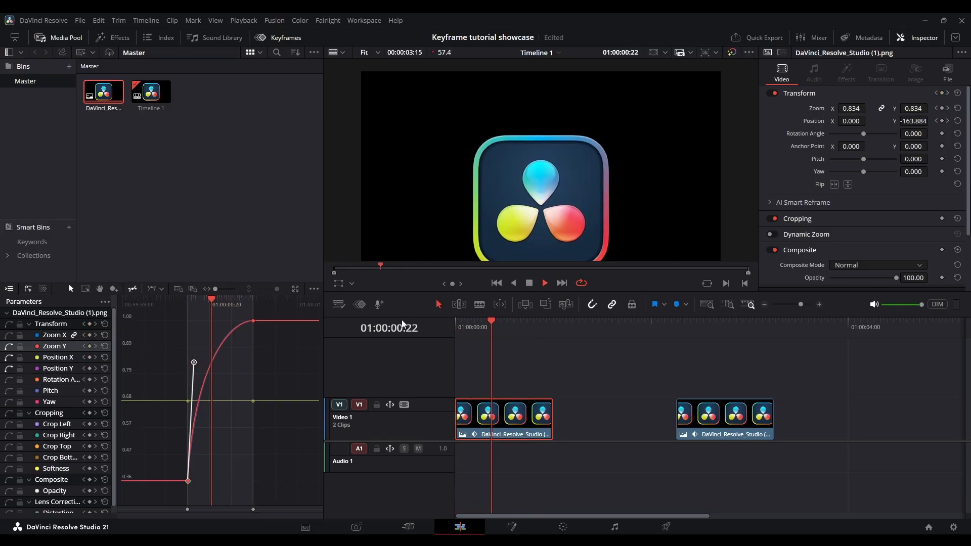
key("space")
left_click_drag(496, 331, 412, 328)
key("space")
key("space")
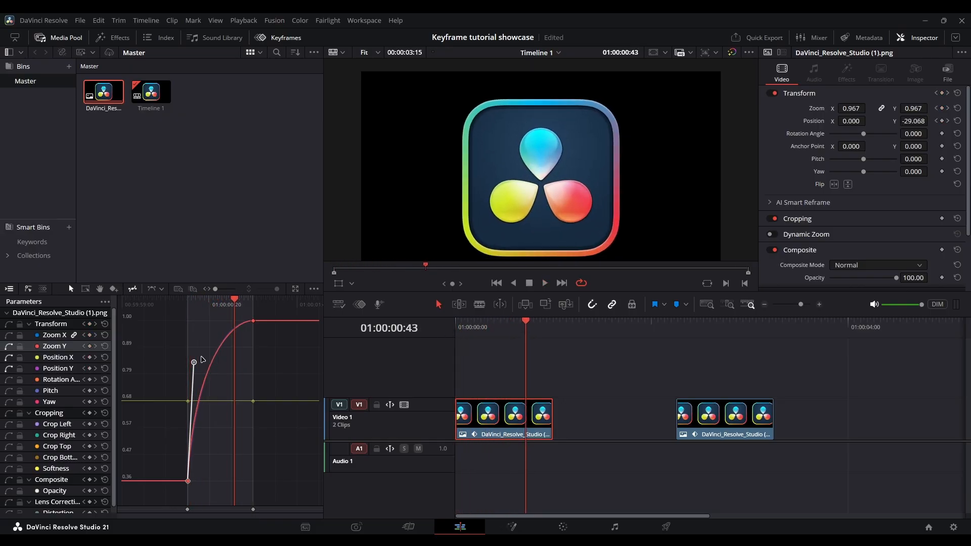
Fine-tune the handle of the first Zoom Y keyframe, check the available interpolation types, and deselect the keyframe.
left_click_drag(200, 345, 200, 349)
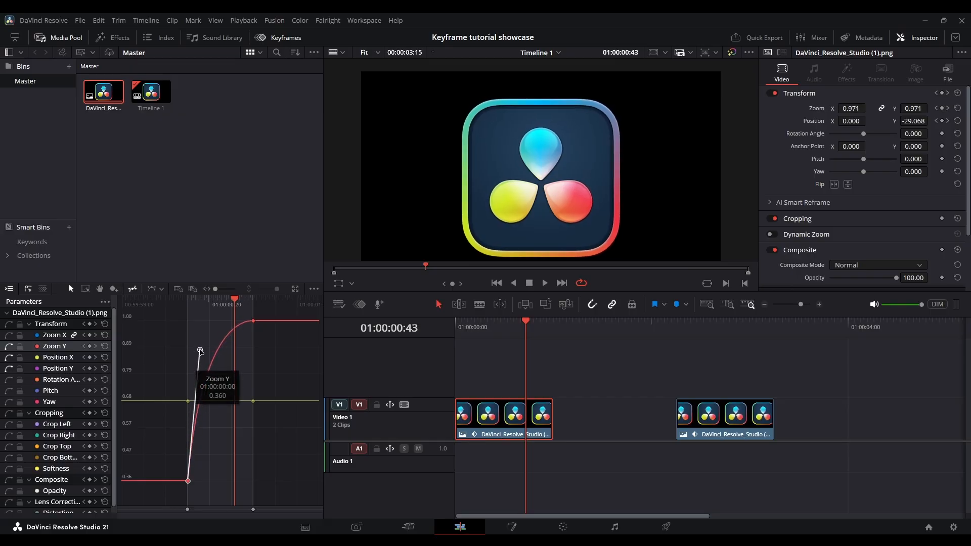
left_click(161, 291)
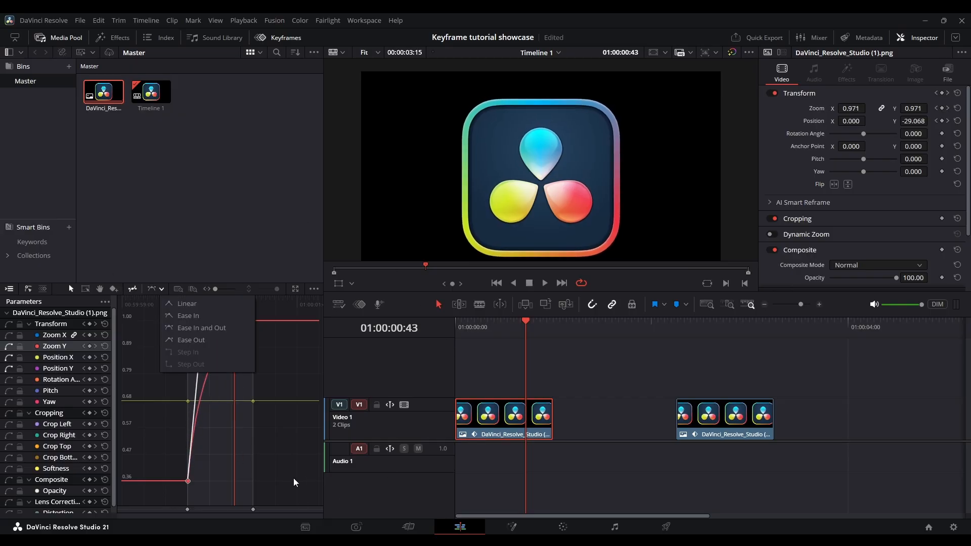
left_click(161, 468)
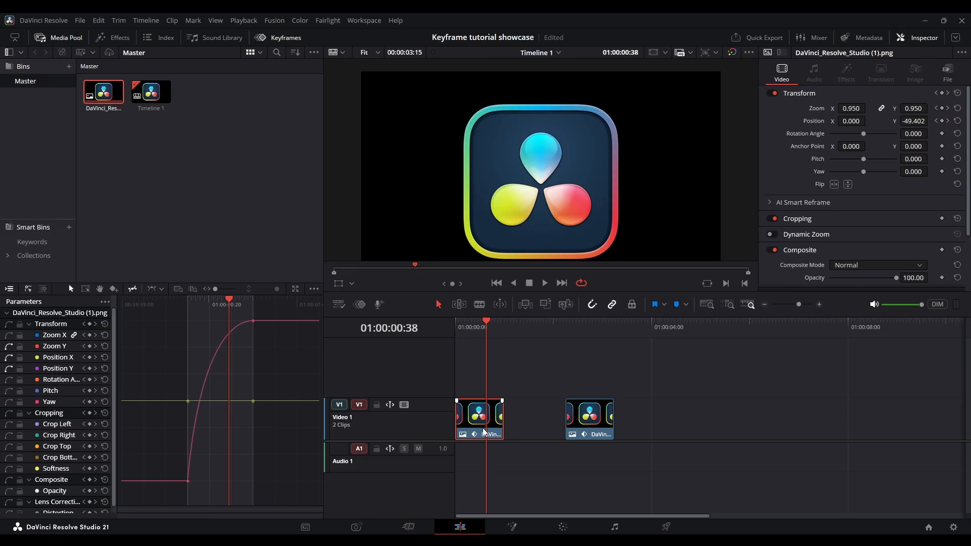
Clear the logo clips from the timeline and place a Fusion Composition at the start of Video 1.
left_click_drag(484, 433, 675, 433)
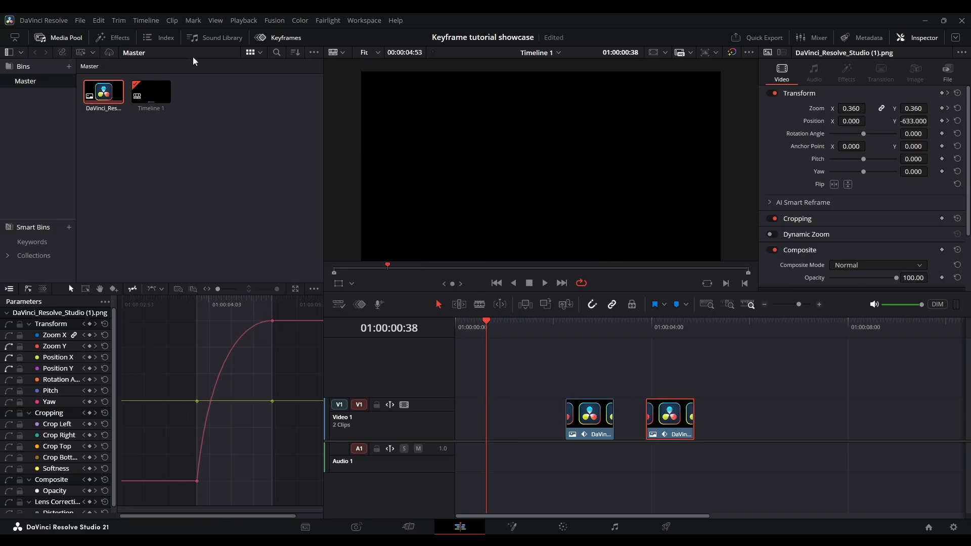
left_click(118, 39)
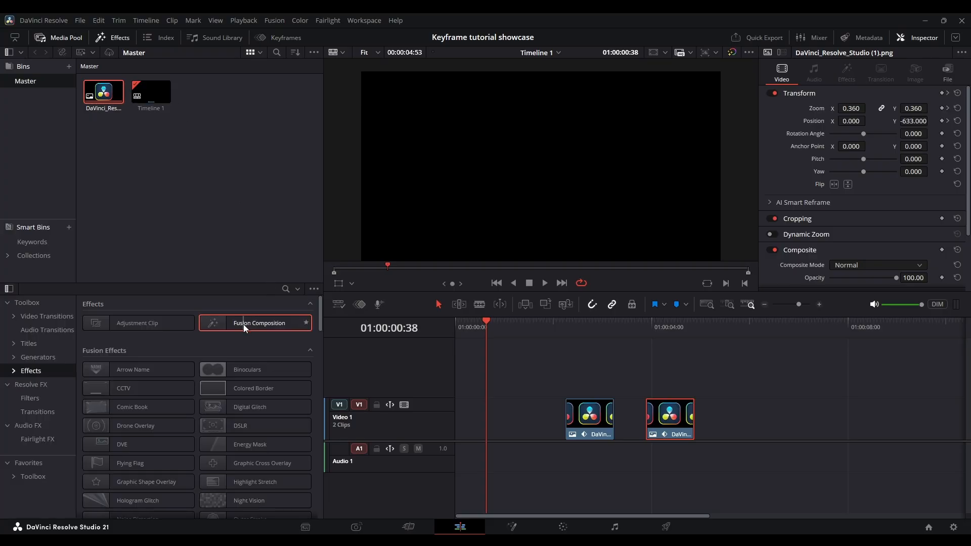
left_click_drag(244, 324, 721, 424)
left_click_drag(660, 433, 527, 421)
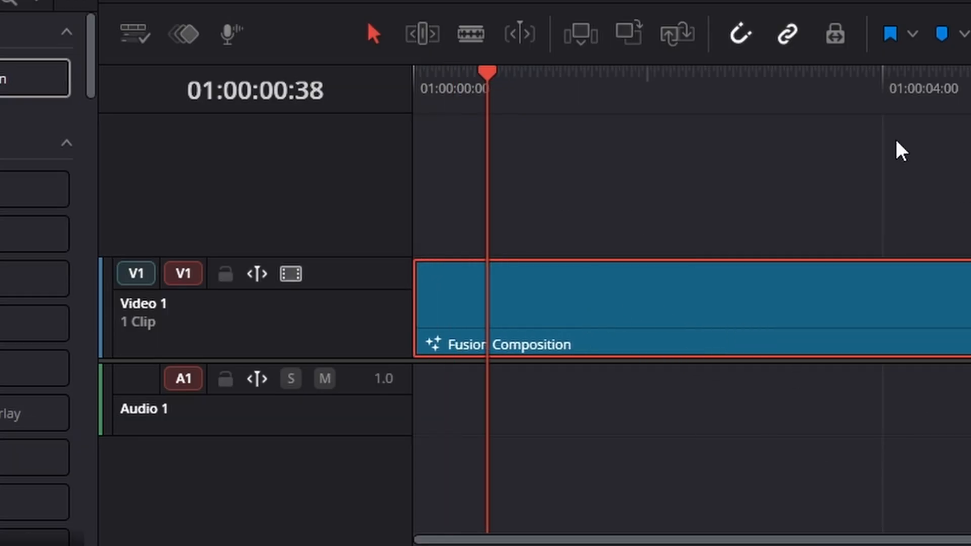
Trim the end of the Fusion Composition clip to the playhead at 01:00:01:00.
key("ctrl+equal")
key("ctrl+equal")
key("ctrl+minus")
key("ctrl+minus")
left_click_drag(444, 74, 690, 83)
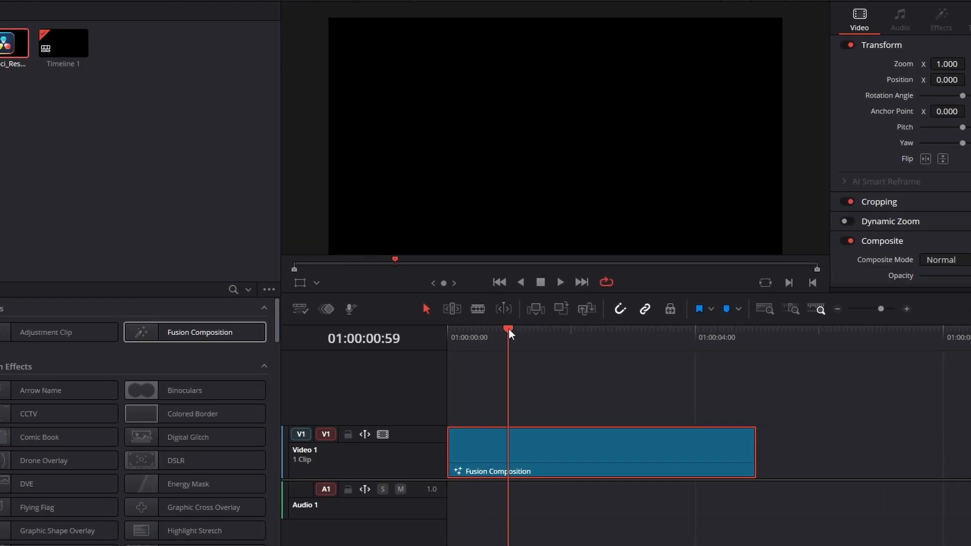
left_click_drag(596, 338, 511, 320)
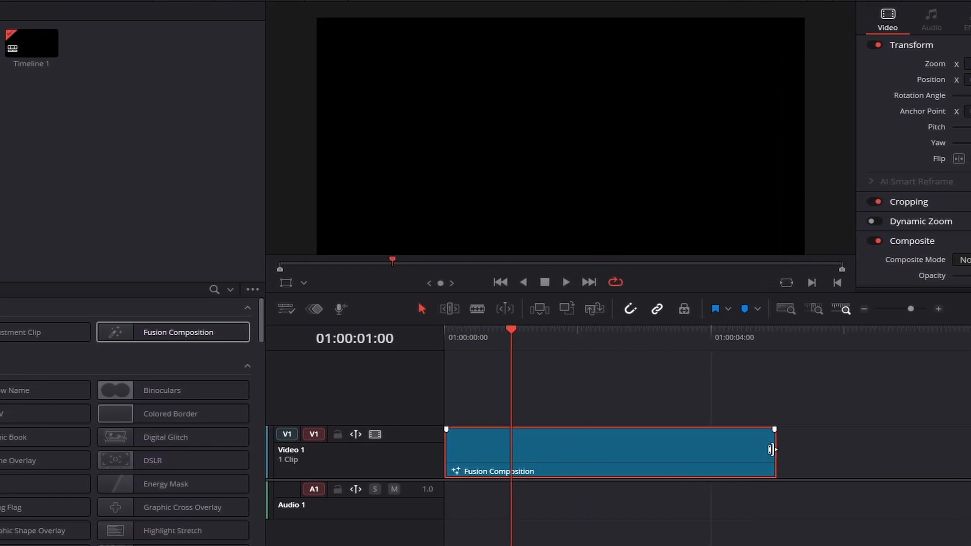
left_click_drag(769, 453, 508, 452)
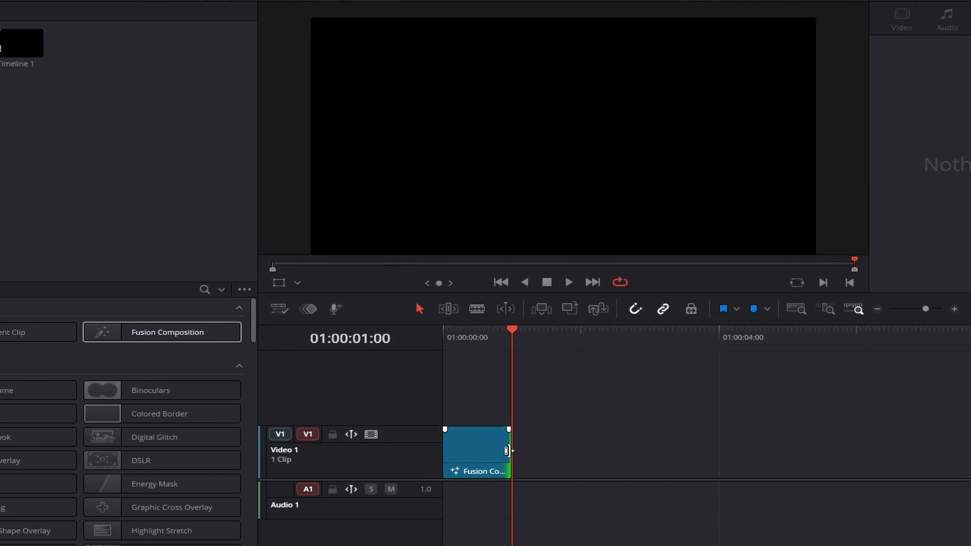
scroll(586, 454, "up", 5)
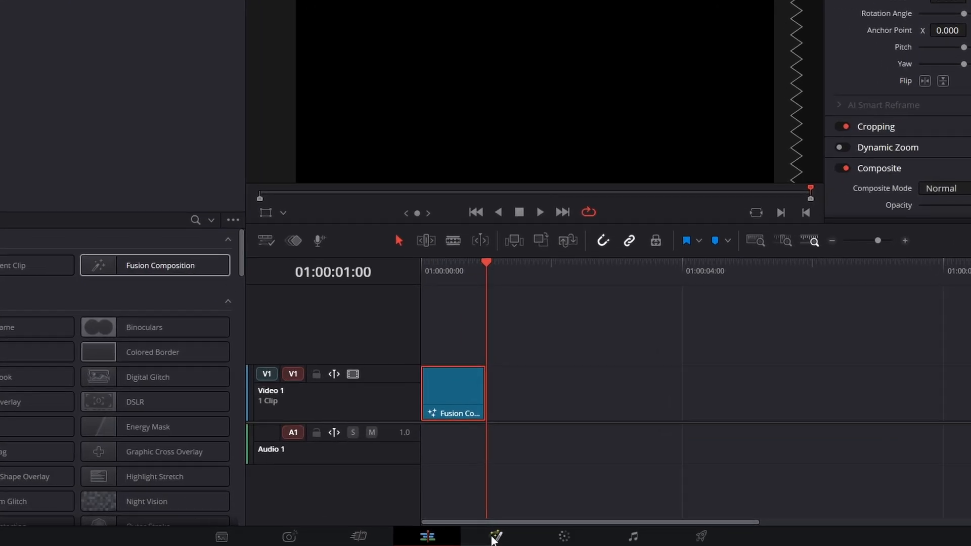
Open the composition on the Fusion page, add the DaVinci Resolve logo image as a node, and connect it to MediaOut1.
left_click(493, 537)
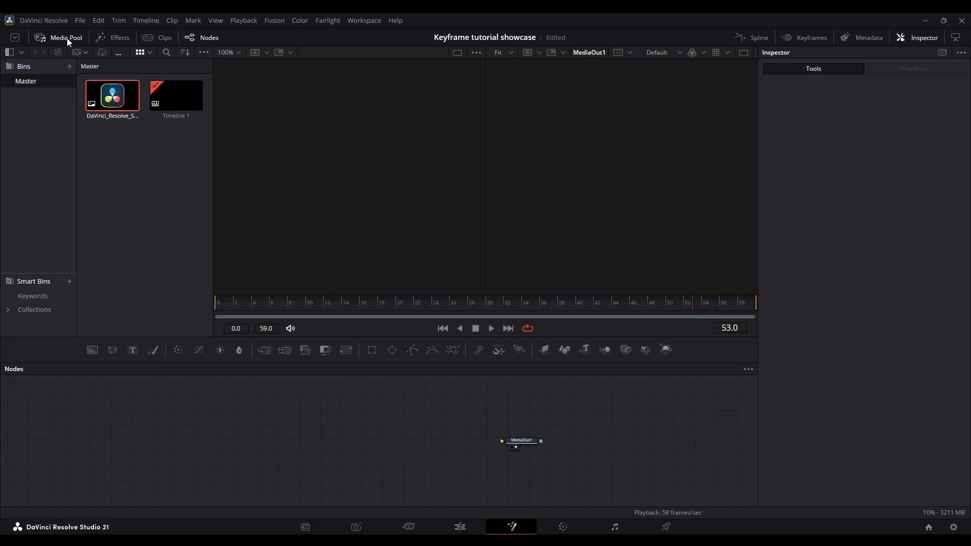
left_click(66, 38)
left_click(65, 38)
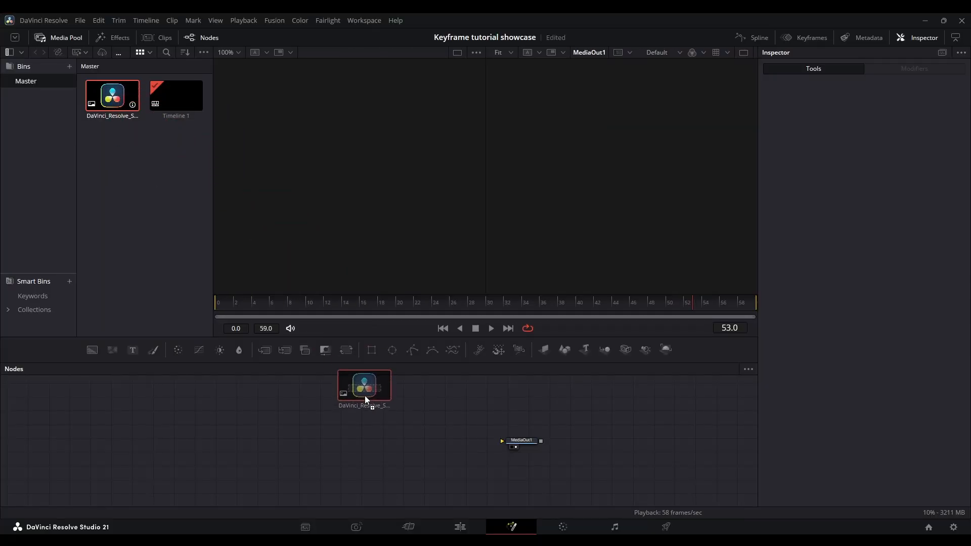
left_click_drag(363, 447, 346, 442)
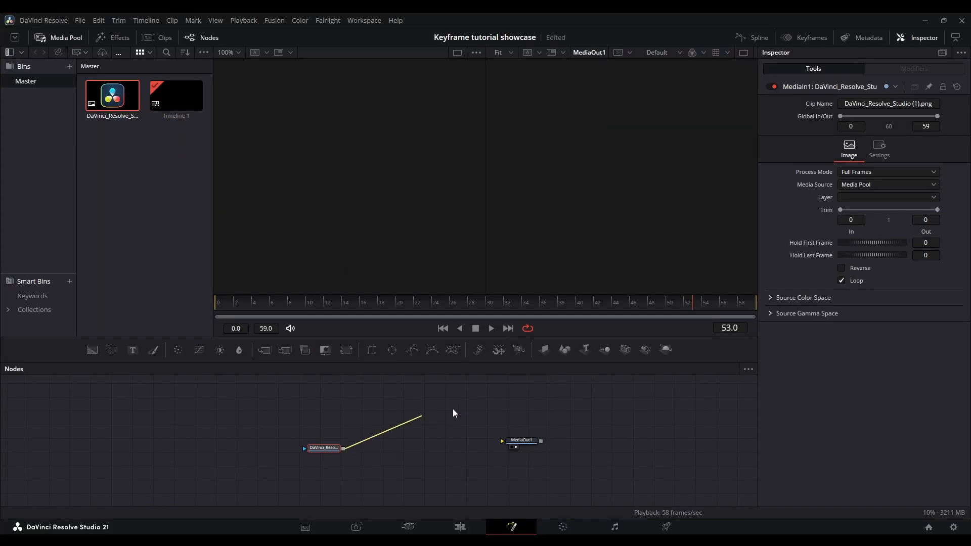
left_click_drag(454, 413, 523, 452)
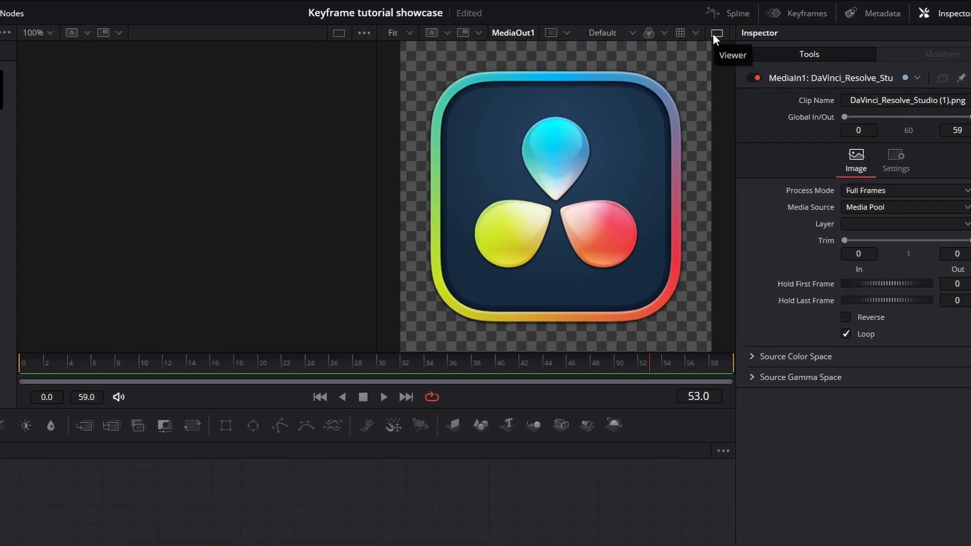
Toggle between single and dual viewers, keep the dual layout, and load the logo image node into the first viewer.
left_click(742, 53)
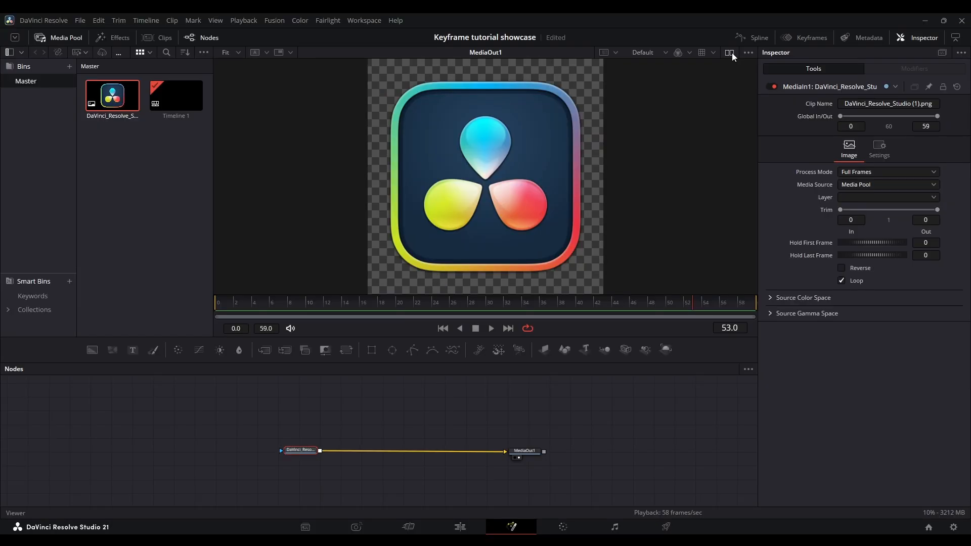
left_click(701, 32)
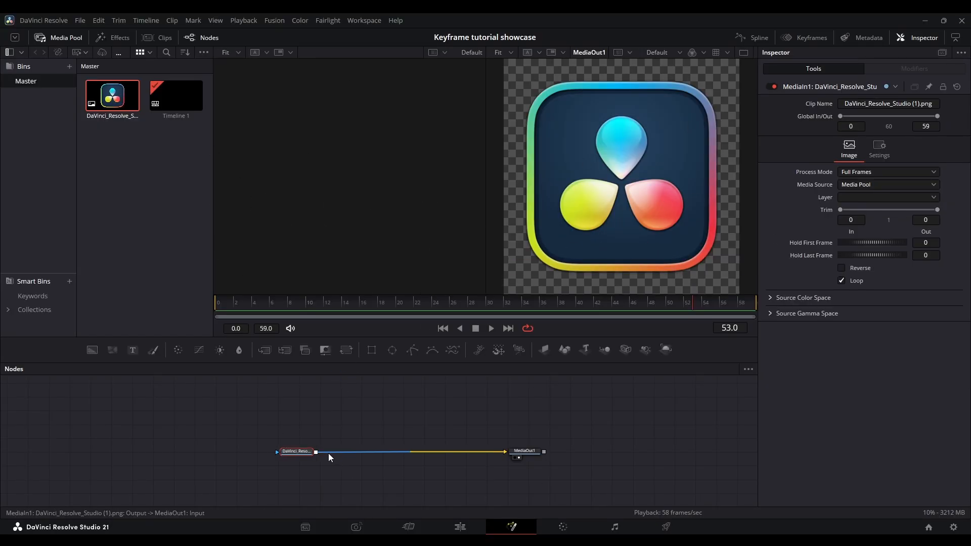
mouse_move(293, 451)
left_mouse_down()
mouse_move(266, 445)
mouse_move(280, 440)
left_mouse_up()
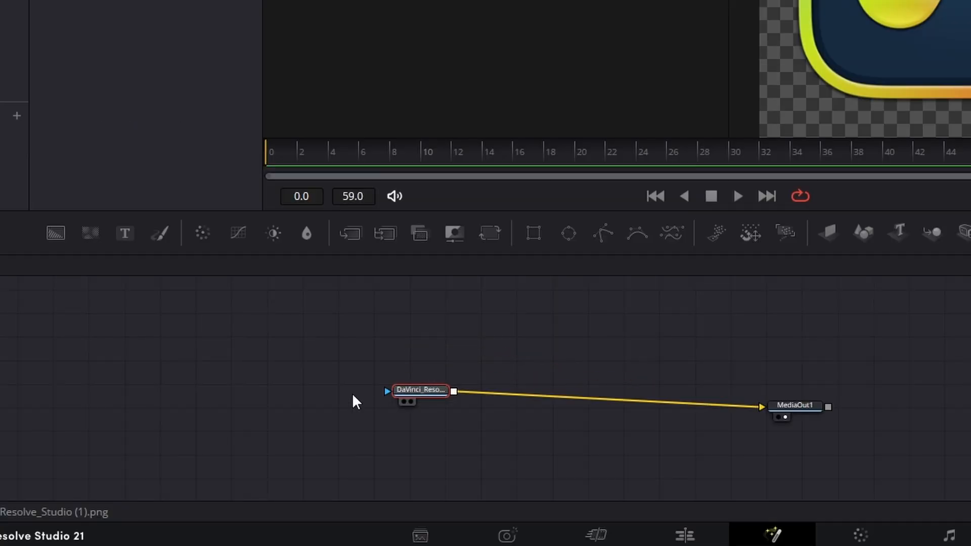
left_click_drag(377, 388, 366, 403)
key("1")
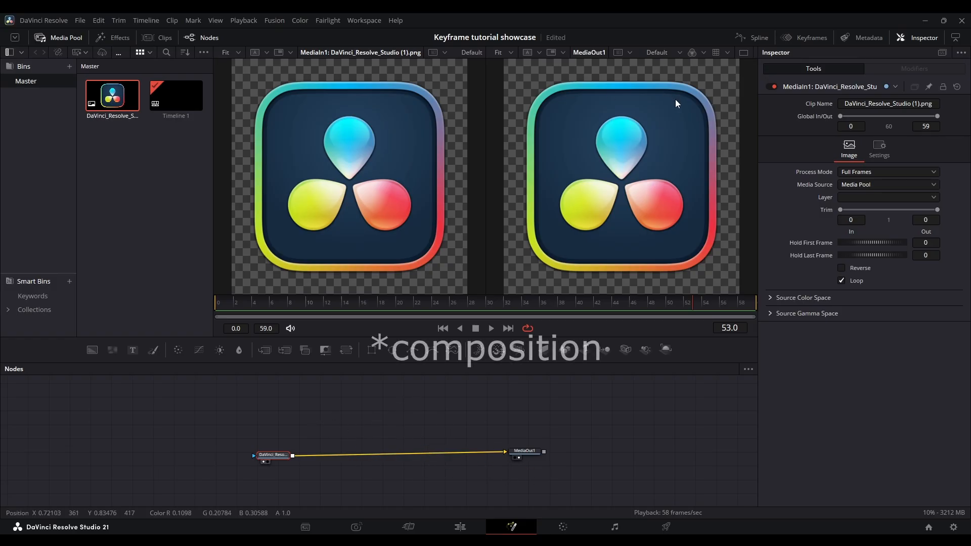
Add a Transform node and insert it between the logo image node and MediaOut1.
left_click(299, 463)
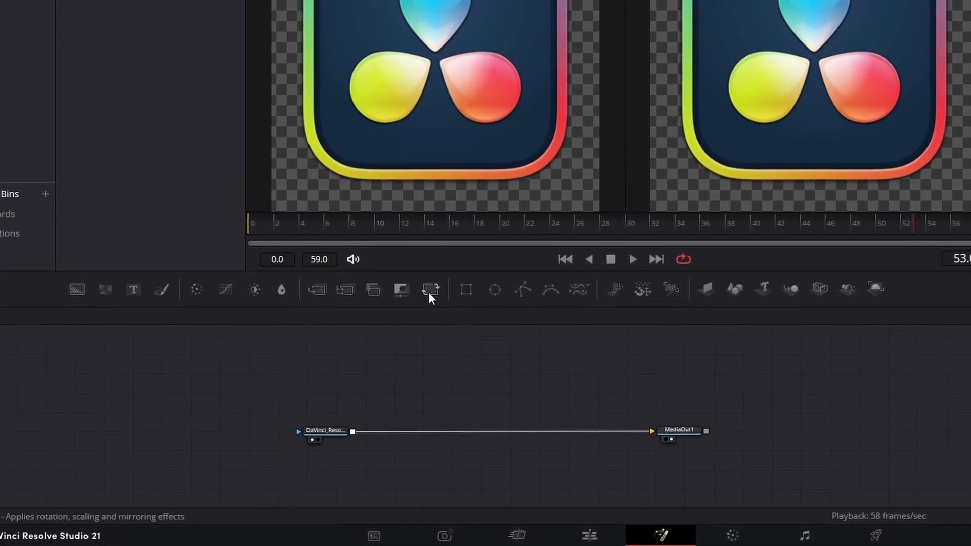
left_click_drag(439, 284, 426, 382)
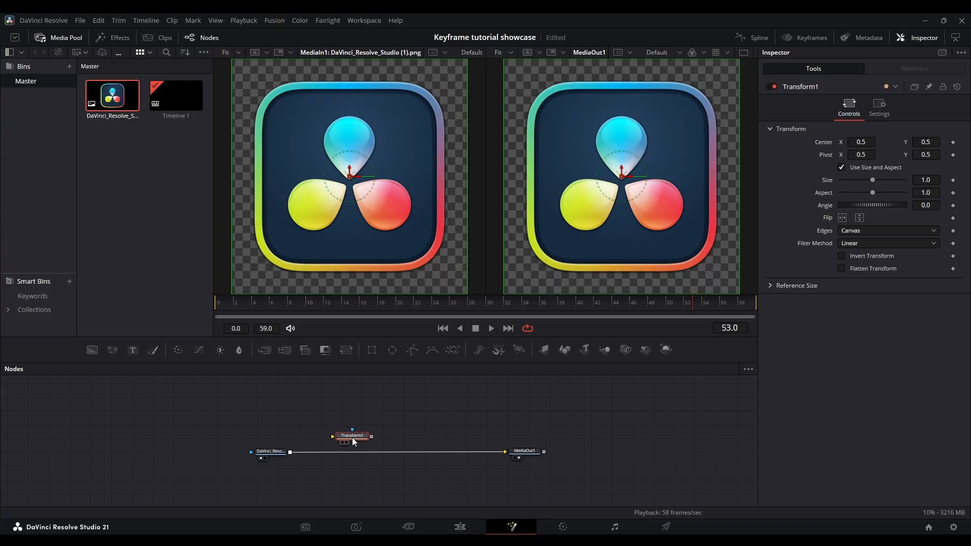
left_click_drag(352, 439, 357, 454)
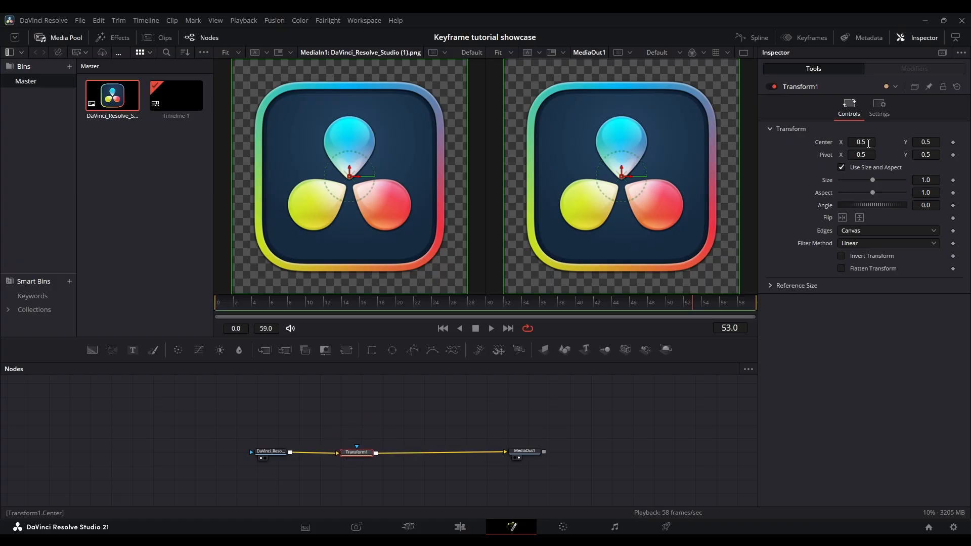
Move the logo out of frame with Center X at -0.426 and keyframe Center at frame 0.
left_click_drag(859, 143, 835, 137)
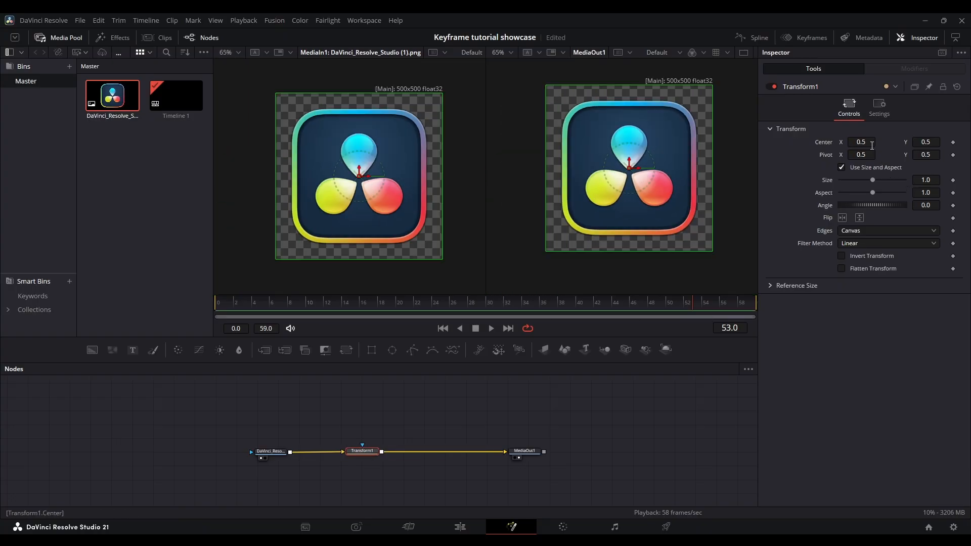
left_click_drag(864, 144, 707, 143)
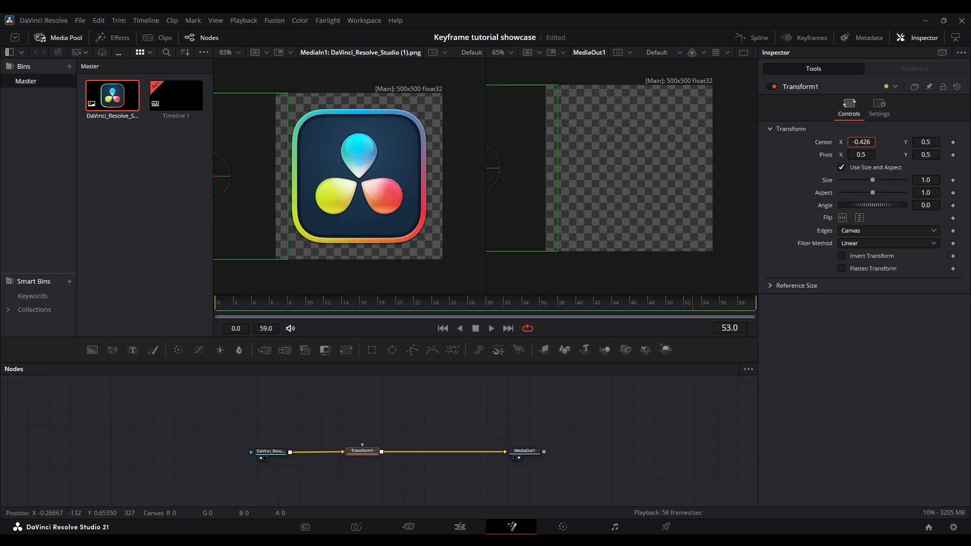
left_click(414, 305)
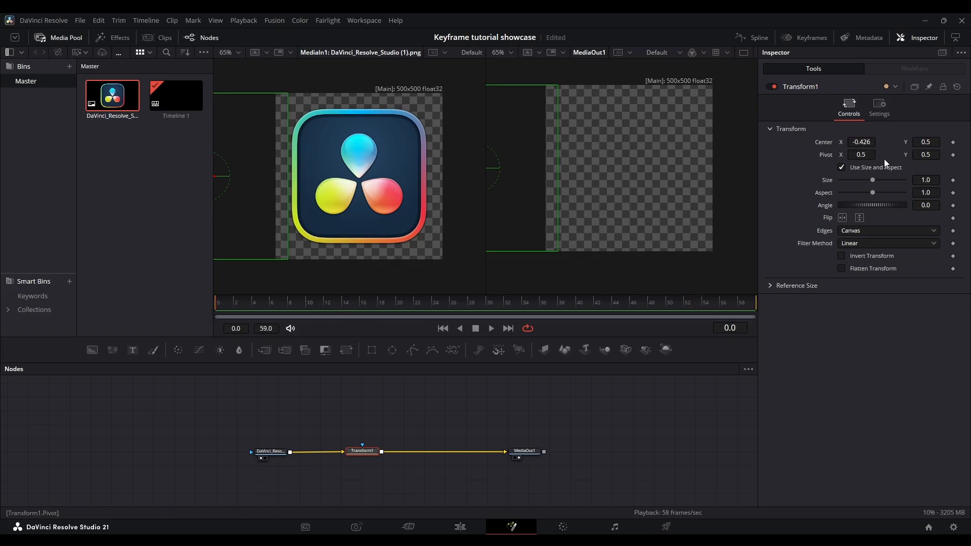
left_click(952, 143)
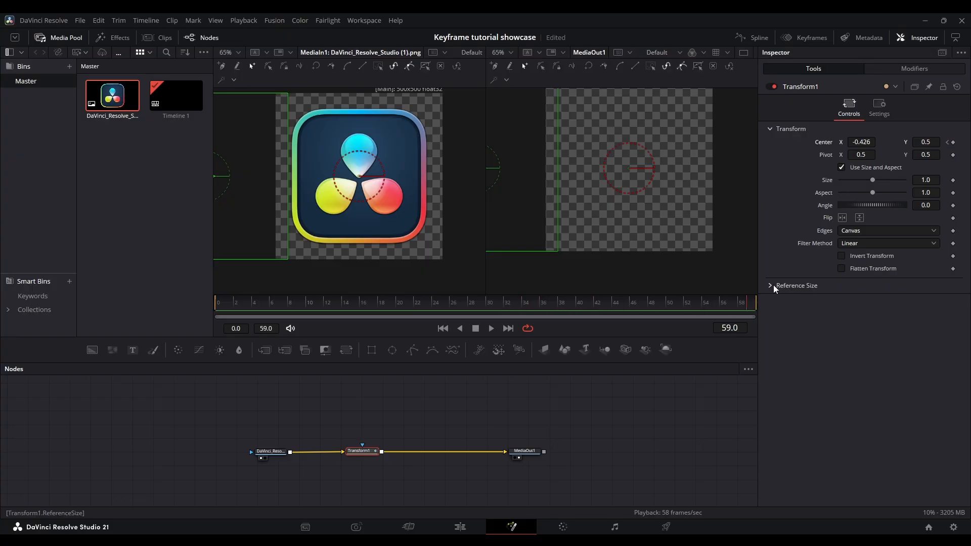
Add a Center keyframe at frame 59 with Center X set to 0.5.
left_click(952, 142)
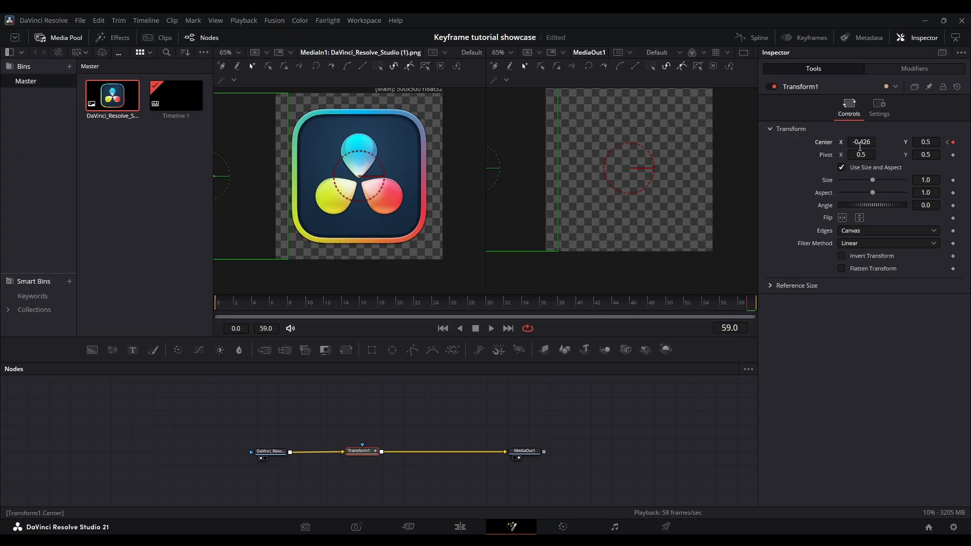
left_click_drag(860, 146, 860, 146)
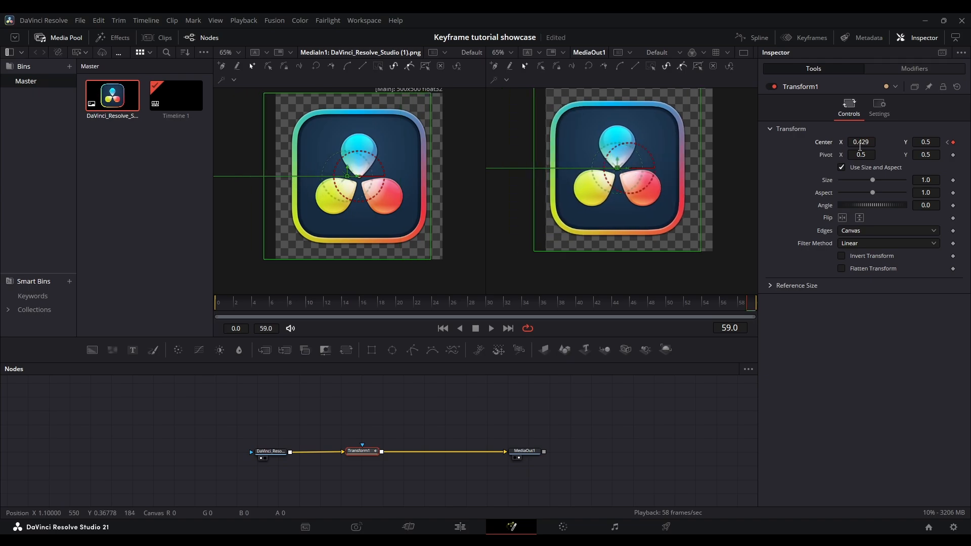
left_click(860, 146)
type("0.5")
key("Tab")
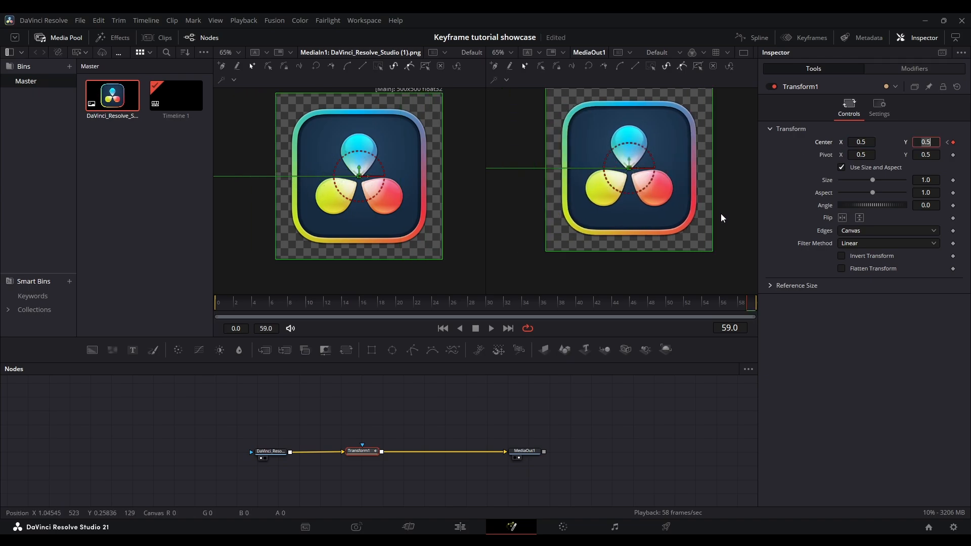
Reduce the Transform size to 0.47 and play the composition from its first frame.
left_click(739, 211)
left_click_drag(872, 180, 855, 180)
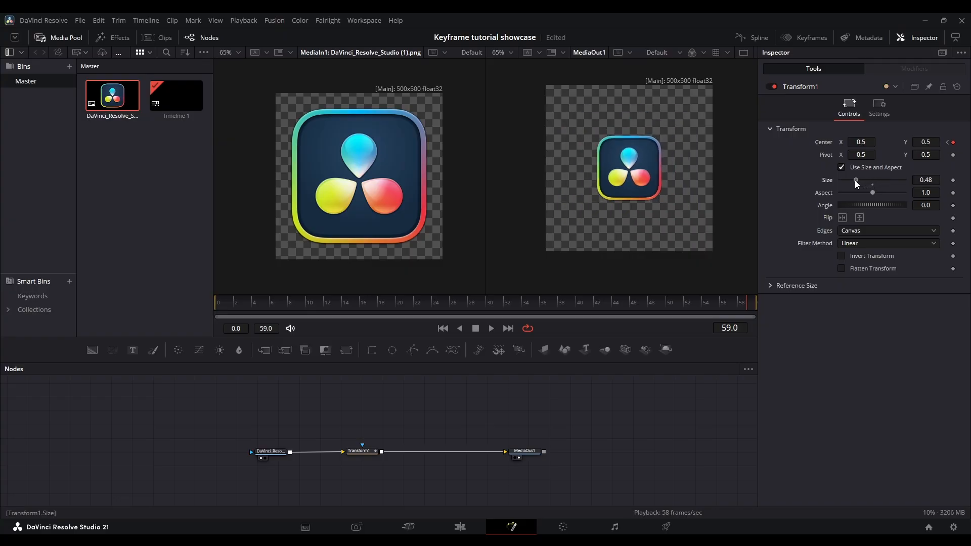
key("Home")
key("space")
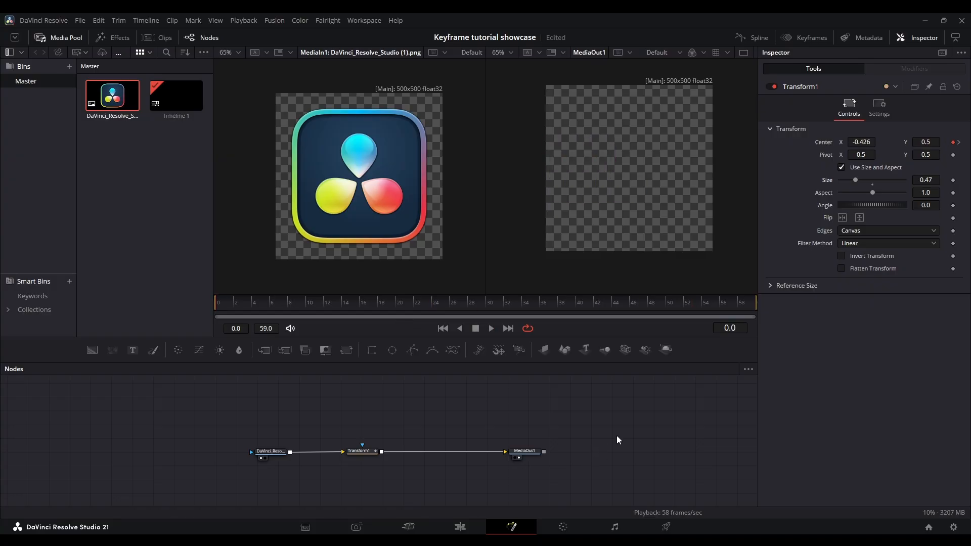
Show Transform1's Displacement curve in the Spline editor and smooth both of its keyframes.
left_click(755, 38)
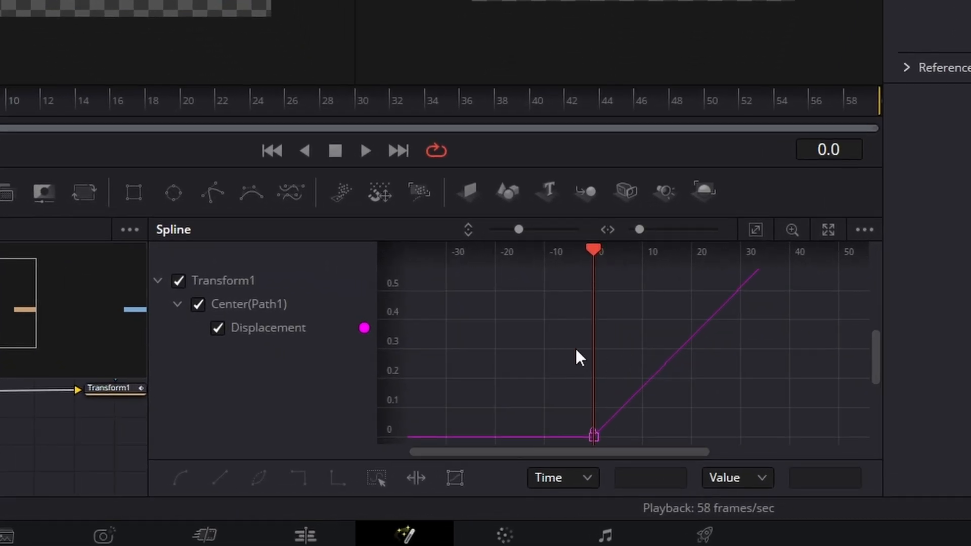
scroll(576, 349, "down", 4)
scroll(576, 348, "up", 2)
left_click_drag(627, 365, 545, 426)
scroll(574, 392, "down", 3)
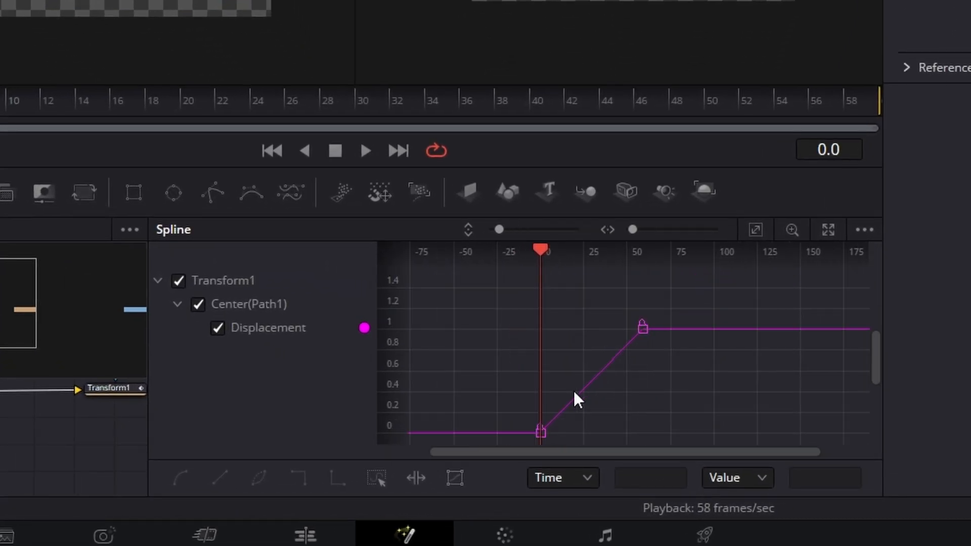
left_click_drag(0, 104, 0, 104)
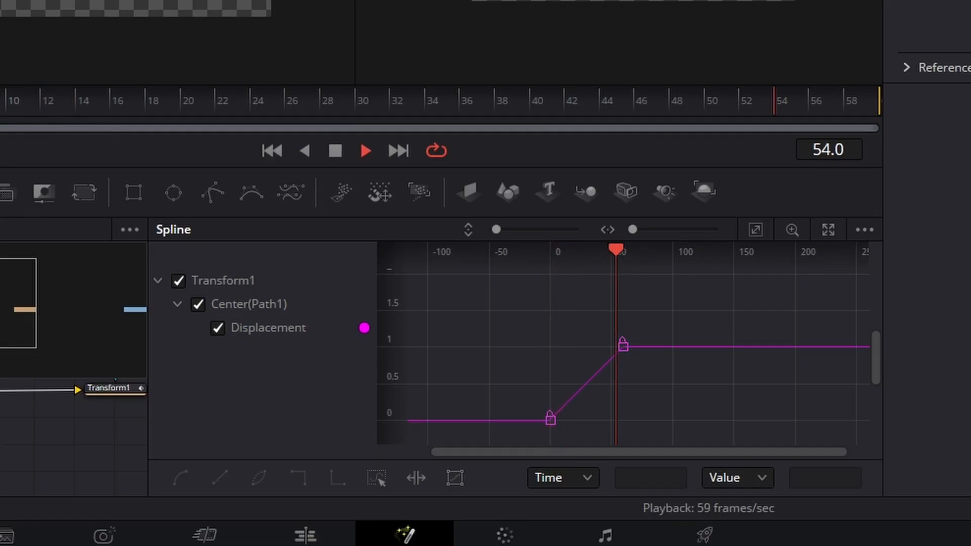
scroll(608, 370, "up", 2)
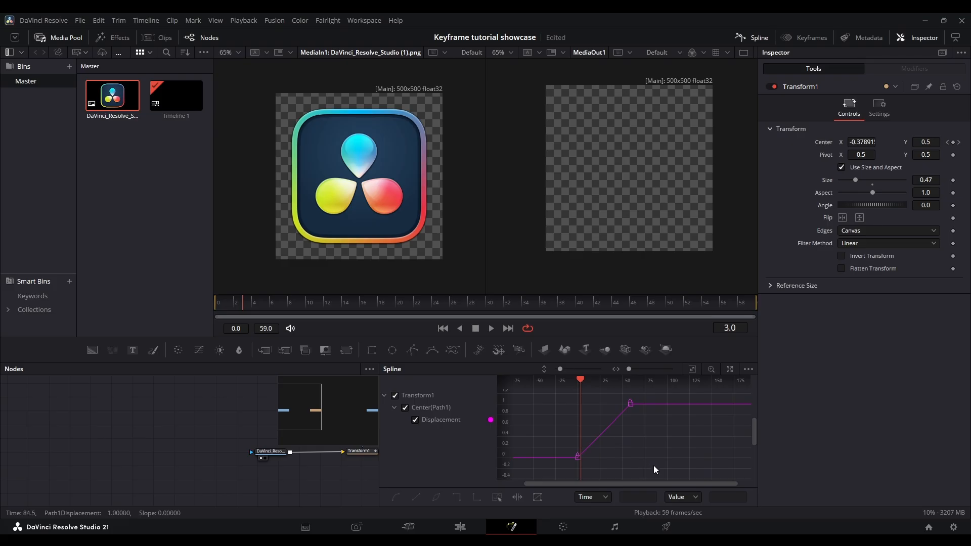
left_click_drag(585, 414, 550, 393)
key("s")
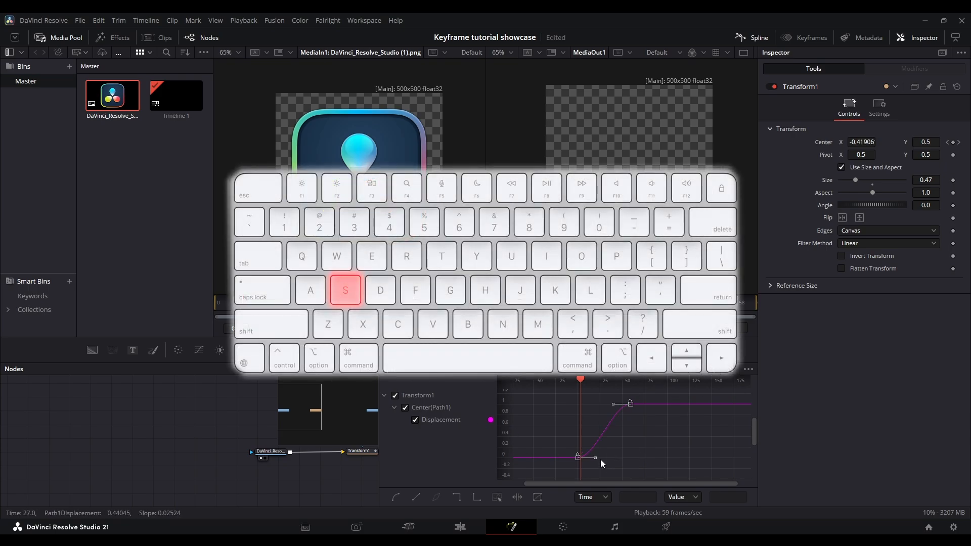
Reshape the Displacement curve's handles into a steep start with a gradual ease-out, and play the composition from frame 0.
left_click_drag(594, 461, 577, 408)
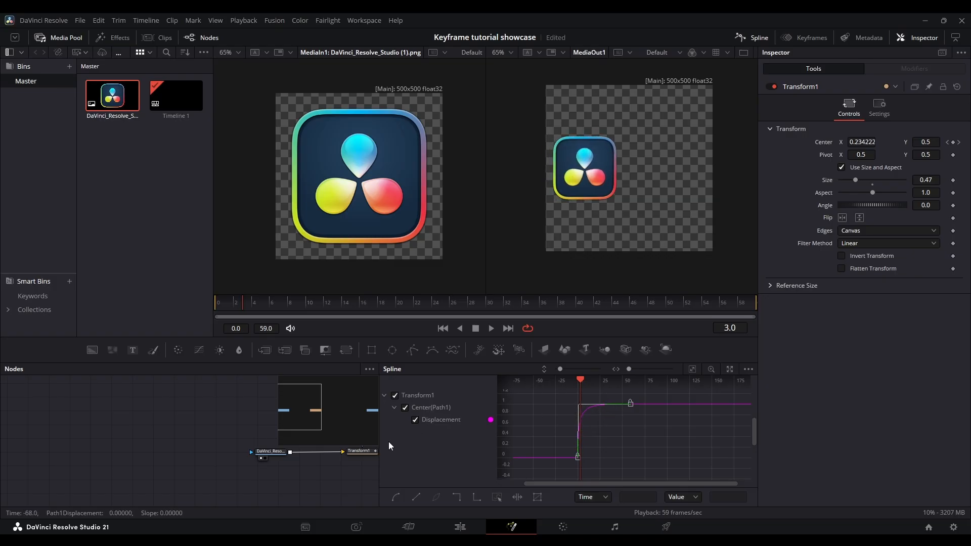
left_click_drag(581, 381, 645, 379)
left_click(620, 434)
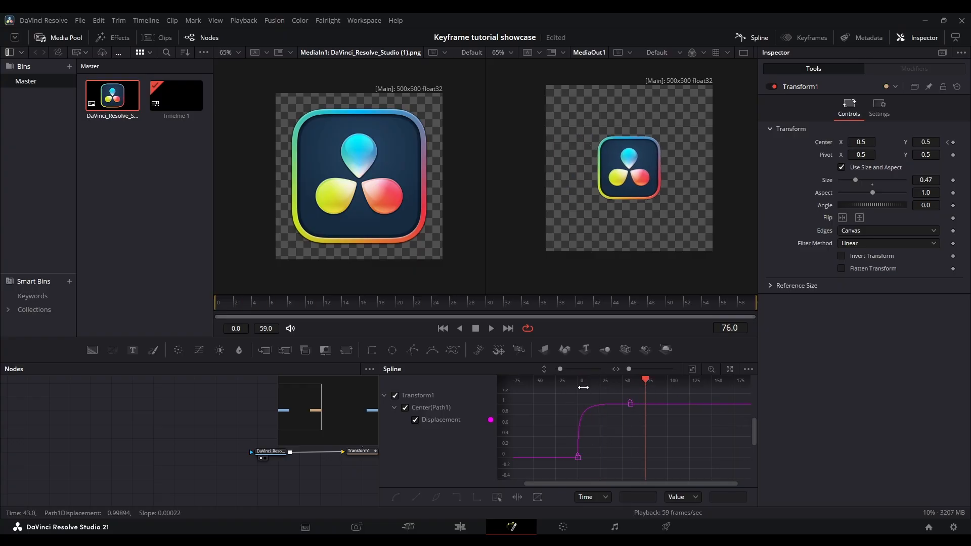
left_click_drag(398, 307, 157, 288)
key("space")
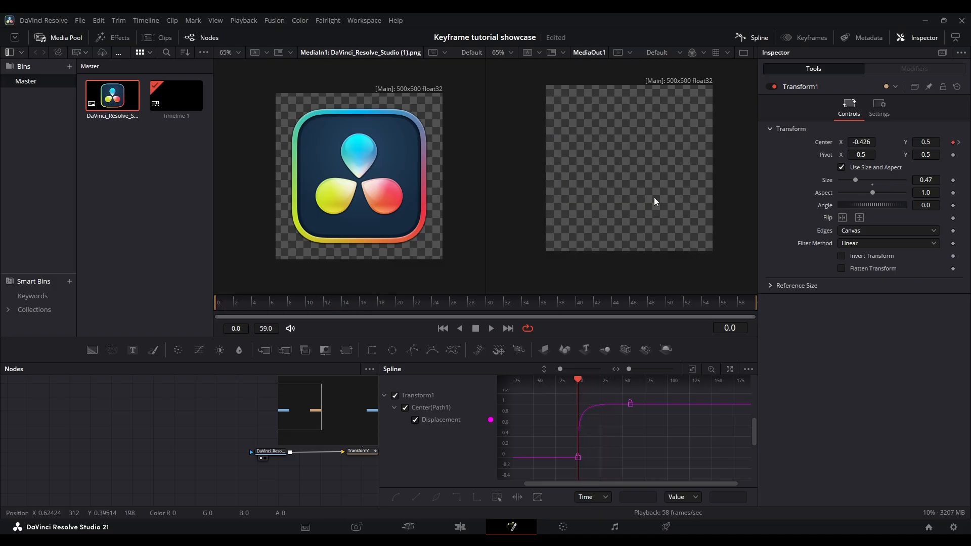
key("space")
Close the Spline editor and move the Transform1 node closer to MediaOut1.
left_click(746, 36)
left_click_drag(347, 450, 385, 449)
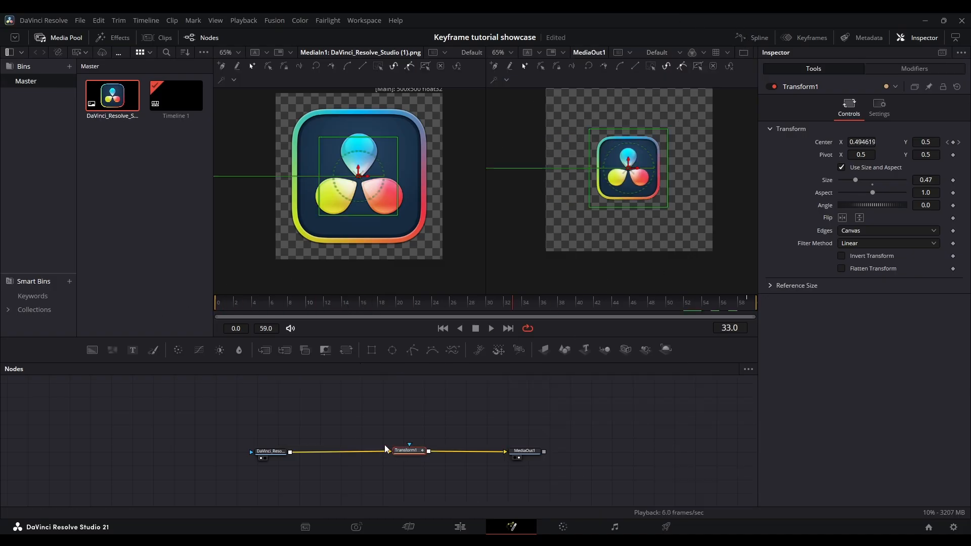
left_click(388, 435)
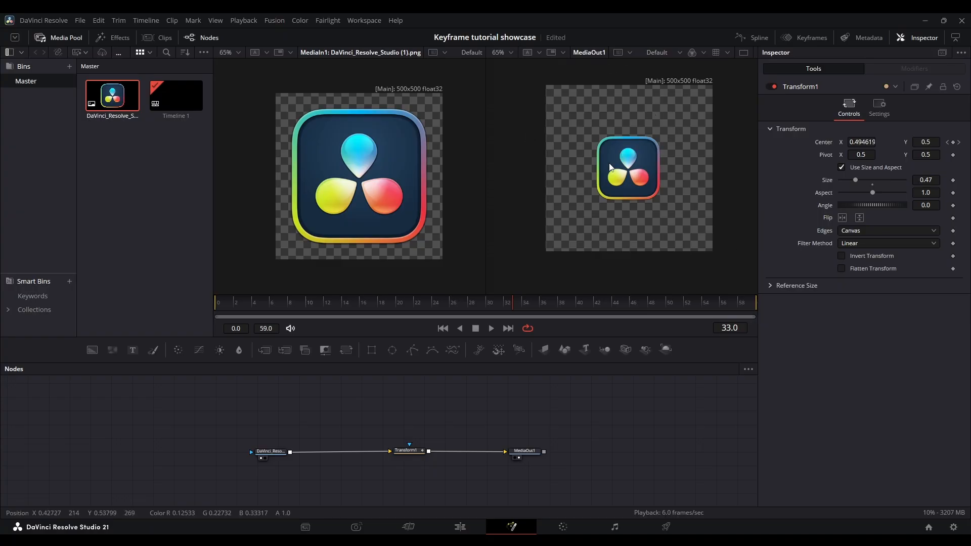
Insert a Glow node between the logo image node and Transform1.
left_click_drag(274, 454, 271, 451)
key("shift+space")
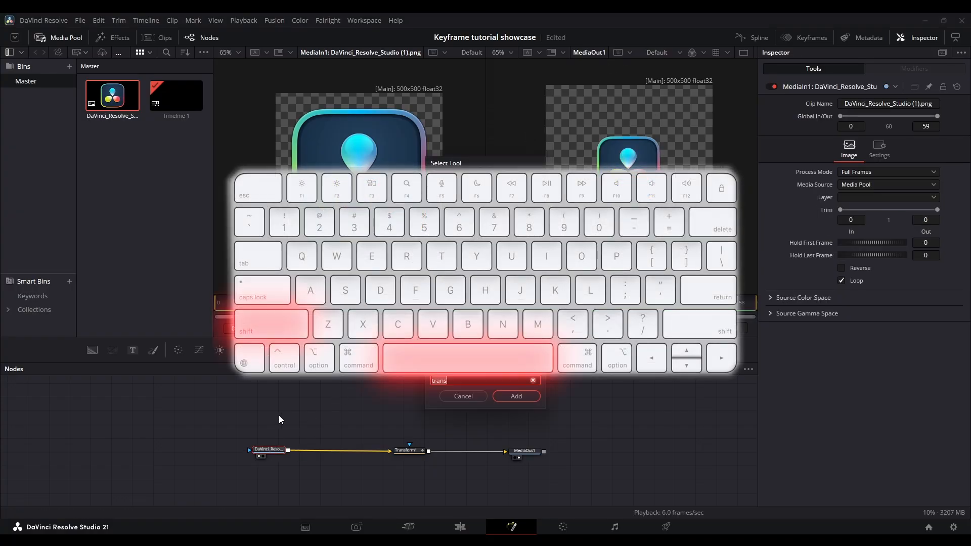
type("go")
key("BackSpace")
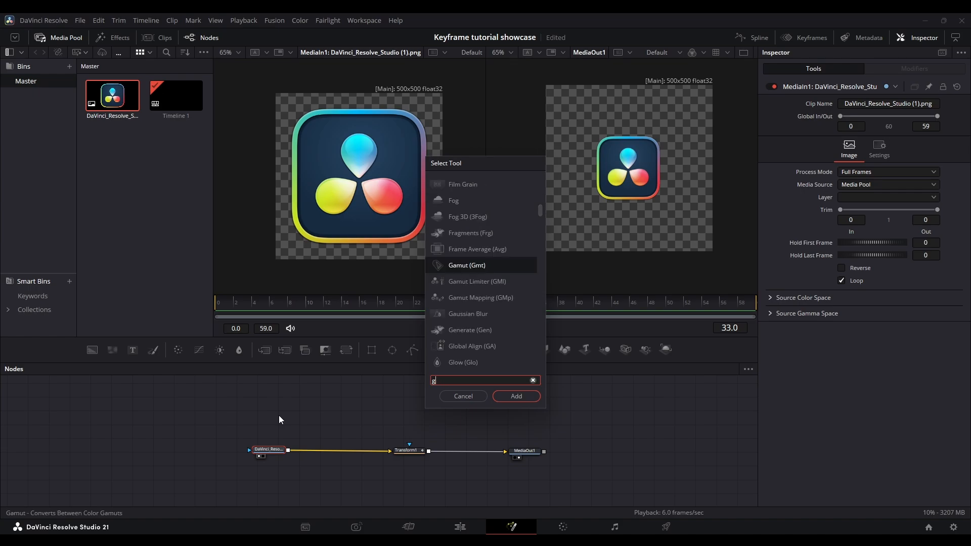
type("low")
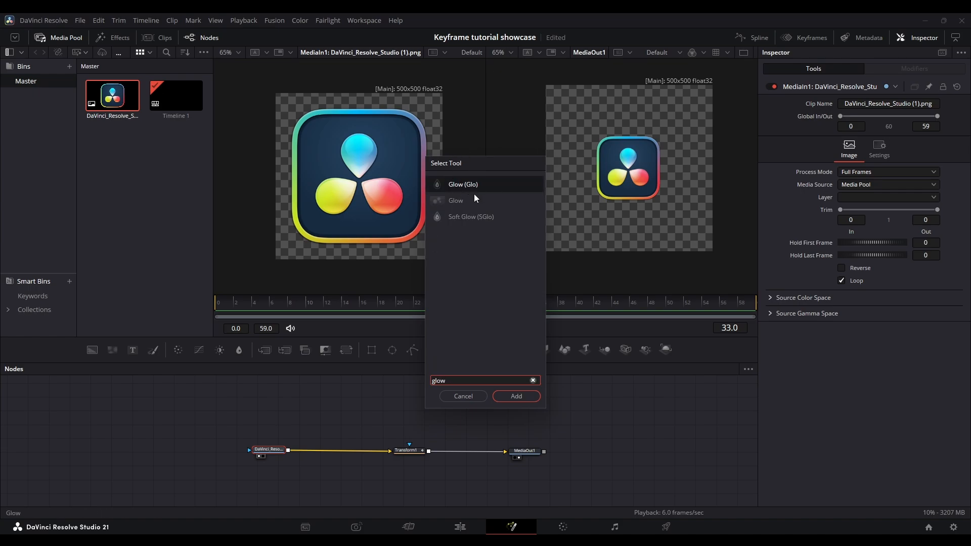
left_click(515, 397)
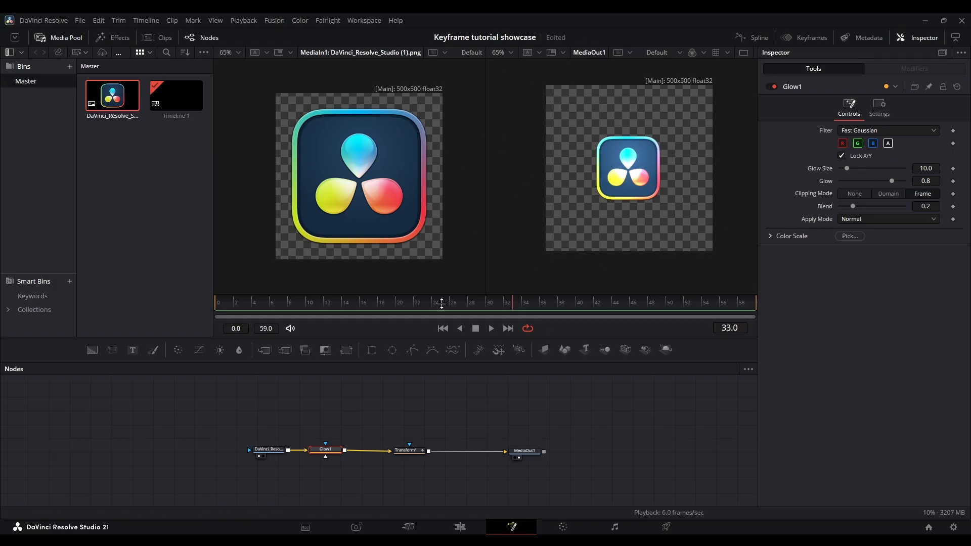
At frame 27, raise the Glow amount to 0.913 and exclude the green channel from the glow.
left_click_drag(440, 300, 463, 282)
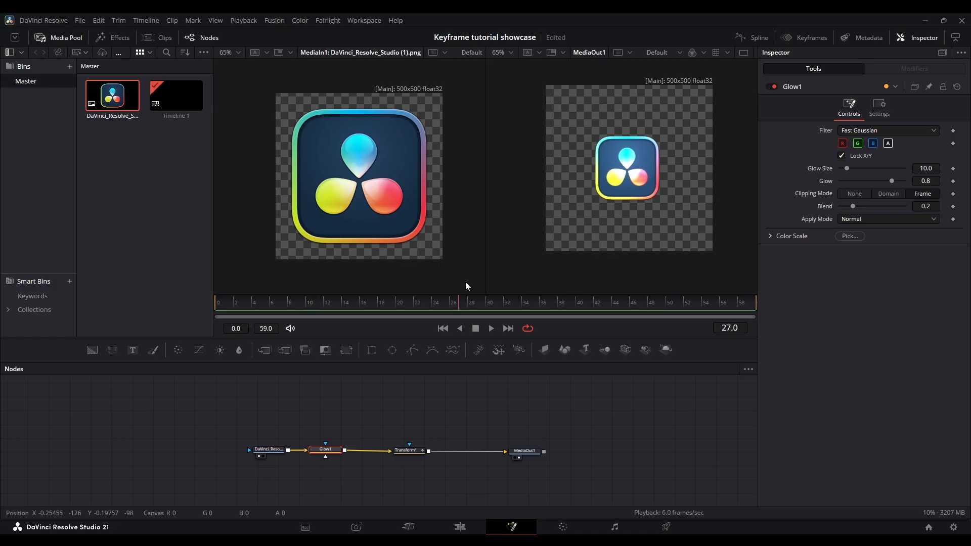
left_click_drag(893, 182, 899, 180)
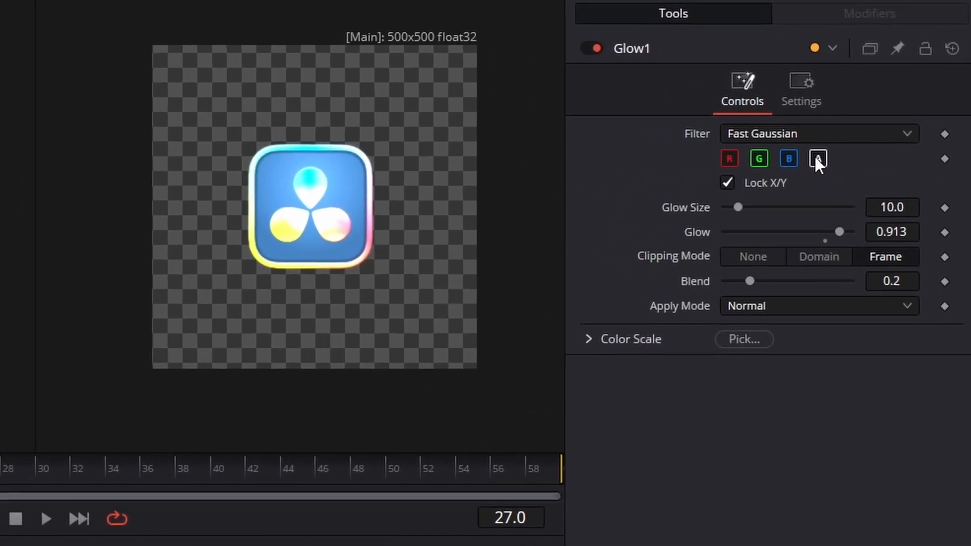
left_click(873, 143)
left_click(782, 156)
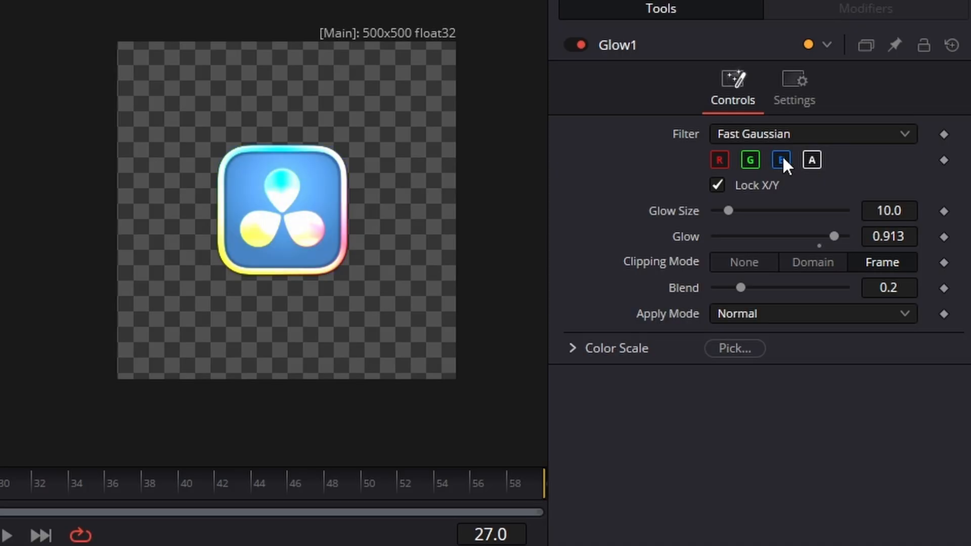
left_click(751, 161)
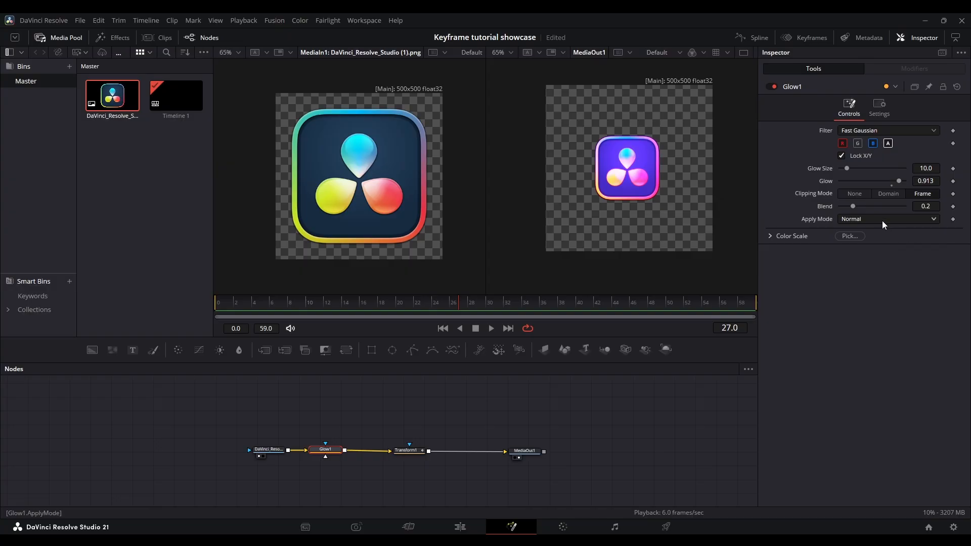
Keyframe the Glow amount at 0.0 on frame 0 and at 0.85 on frame 28.
left_click_drag(898, 181, 829, 184)
key("Home")
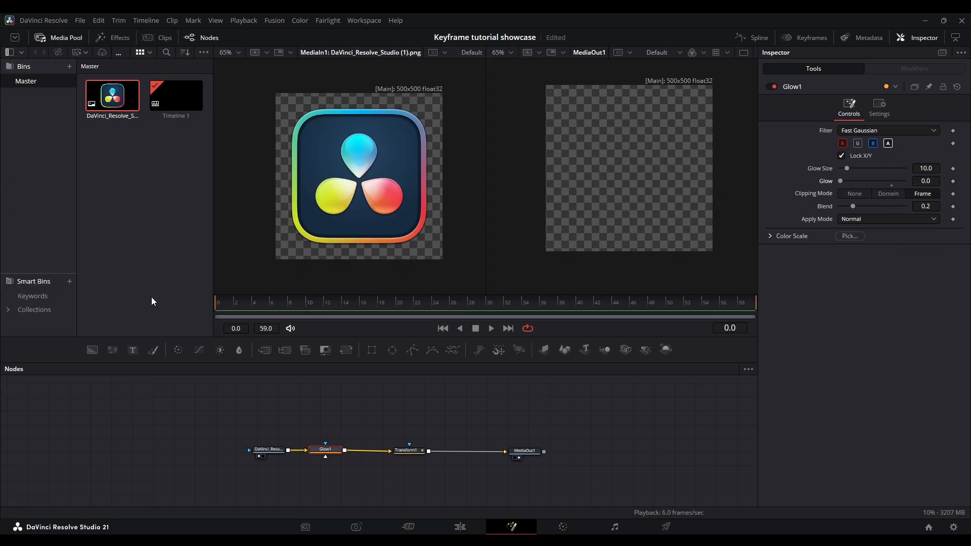
left_click(953, 181)
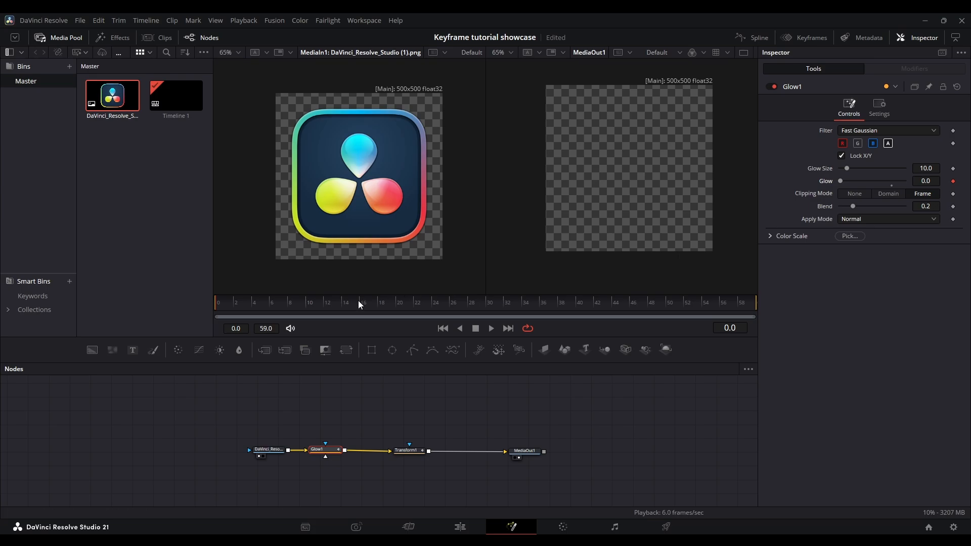
left_click_drag(457, 310, 468, 310)
mouse_move(925, 181)
left_mouse_down()
mouse_move(970, 181)
mouse_move(934, 182)
left_mouse_up()
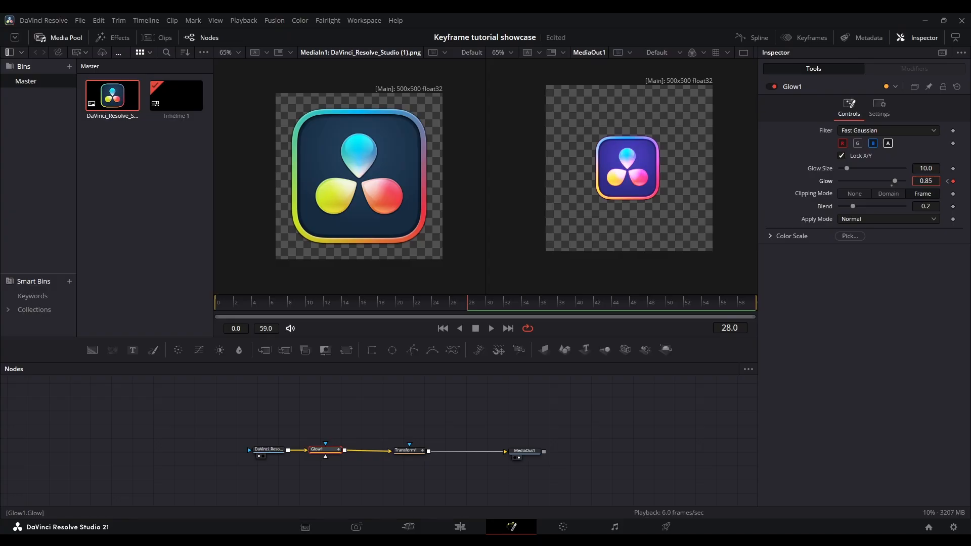
Keyframe the Glow amount at 0 on frame 59 and play the composition from its first frame.
left_click_drag(475, 303, 742, 304)
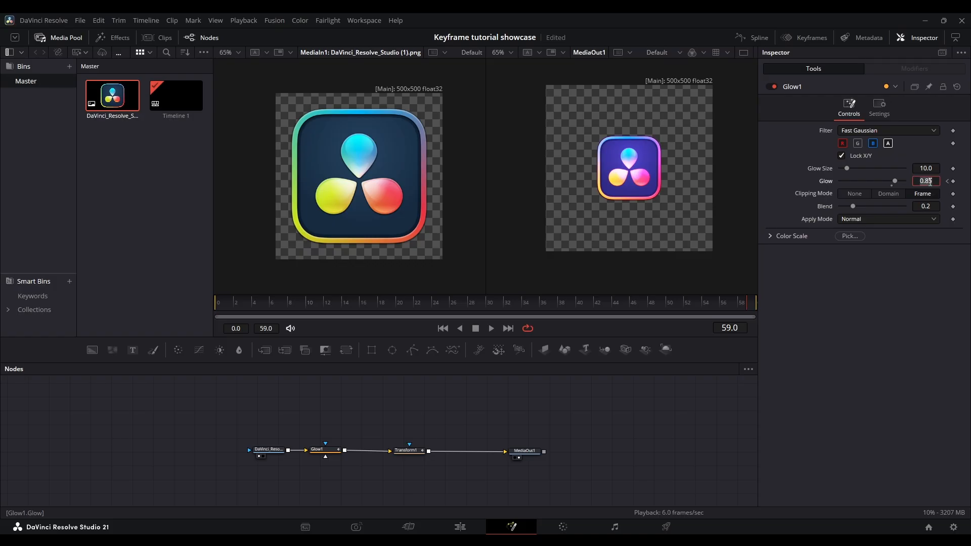
left_click(930, 182)
type("0")
key("Tab")
left_click_drag(347, 303, 155, 294)
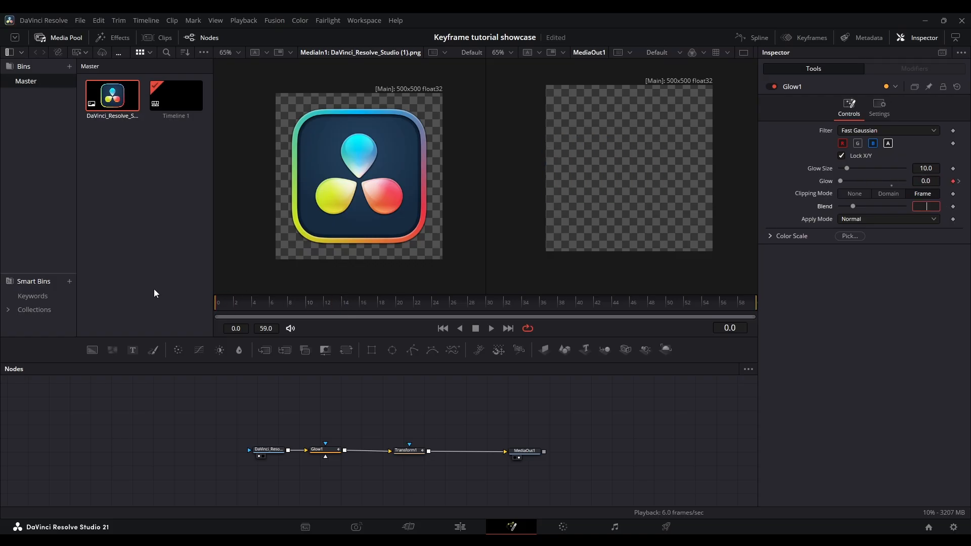
key("space")
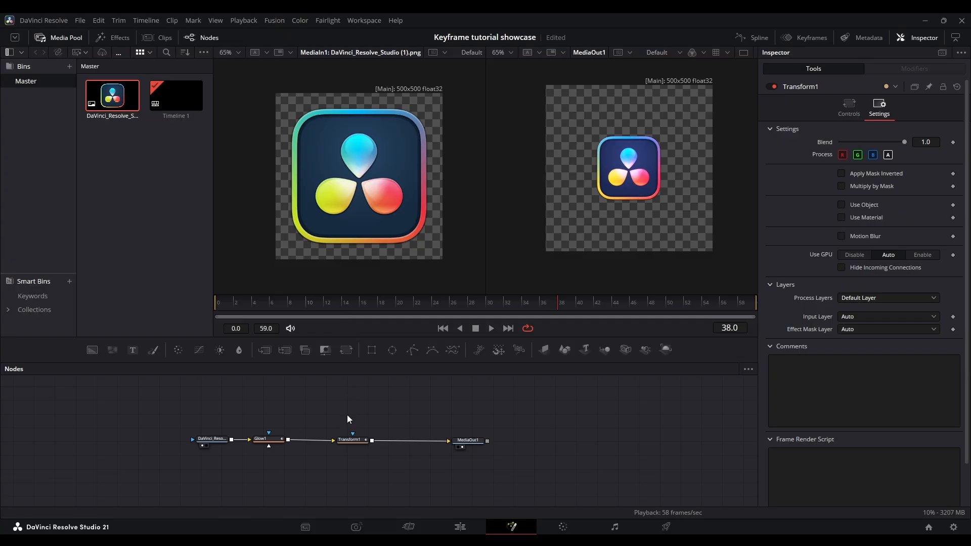
Enable Motion Blur in the settings of the Transform1 node.
left_click(349, 441)
left_click_drag(356, 440, 359, 443)
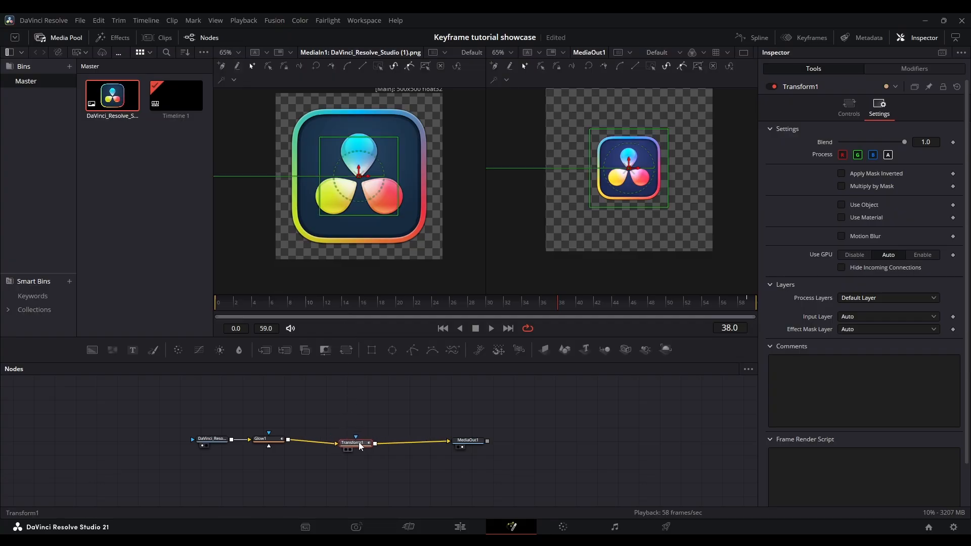
left_click(849, 106)
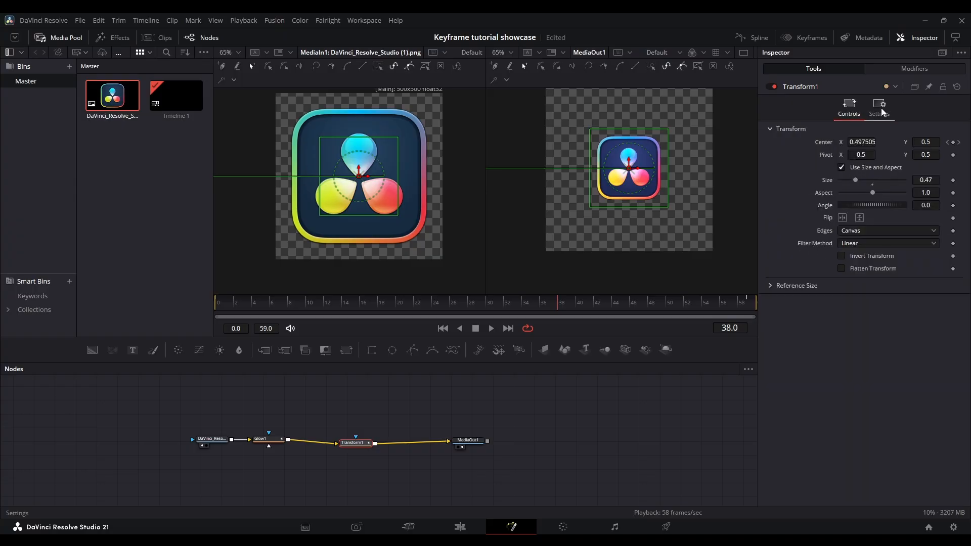
left_click(883, 111)
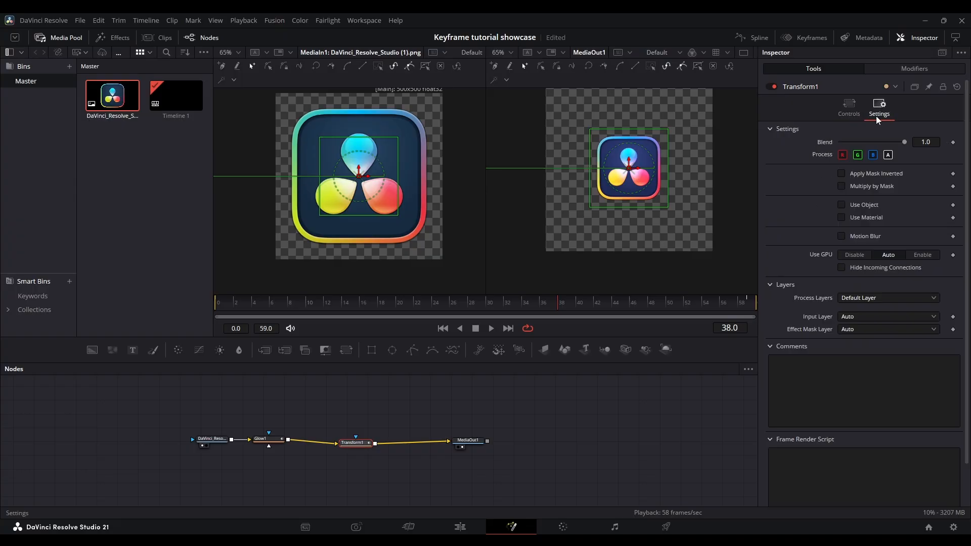
left_click(842, 236)
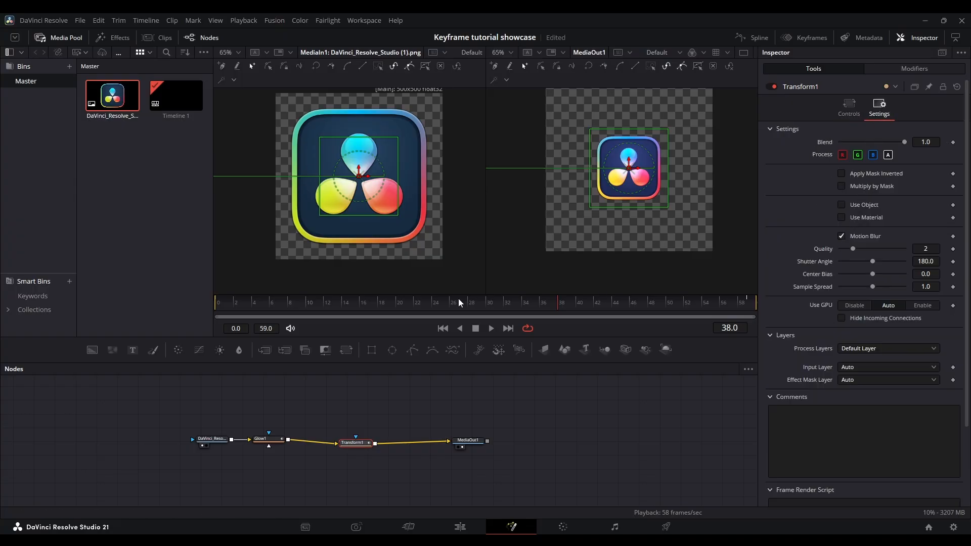
Inspect the logo's motion blur around frame 4 and play the composition from frame 0.
left_click_drag(460, 303, 160, 297)
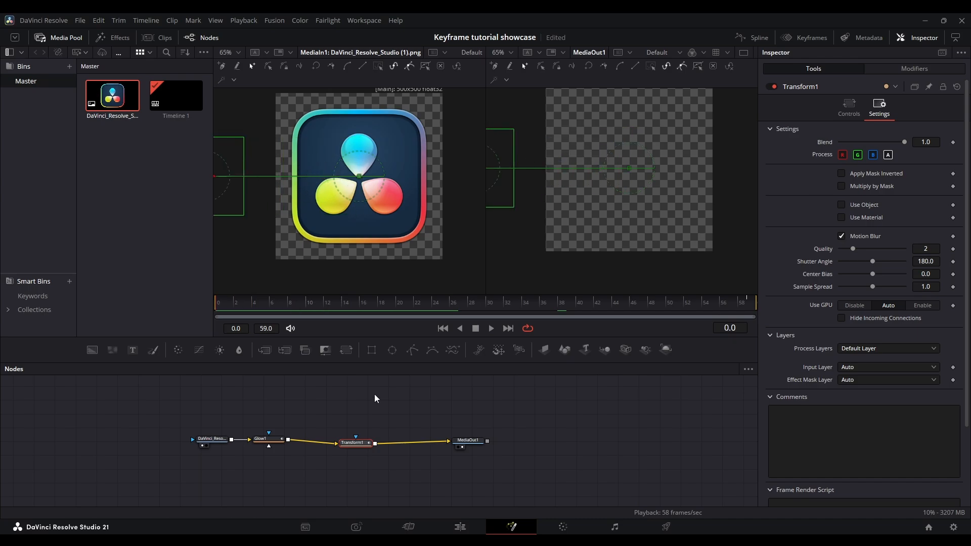
left_click(408, 420)
left_click(260, 303)
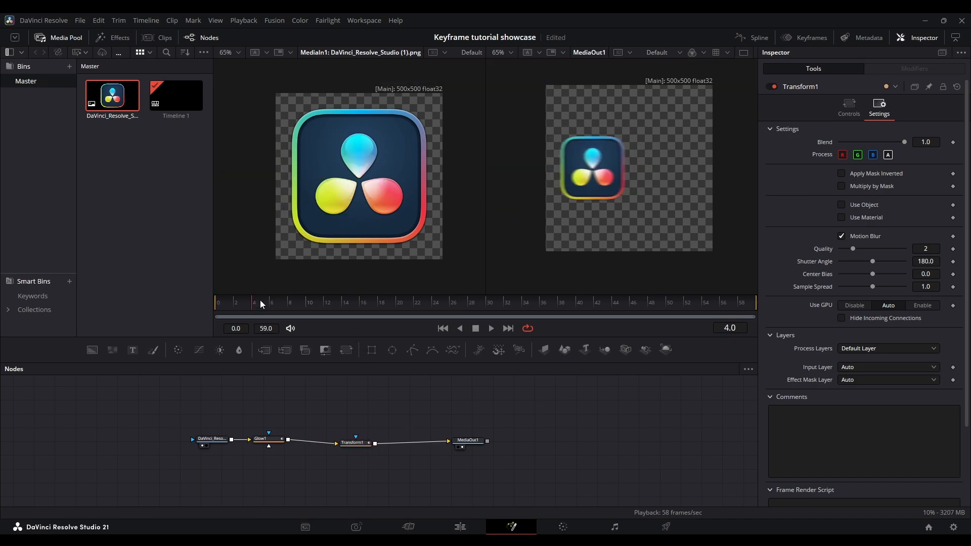
left_click_drag(255, 305, 123, 316)
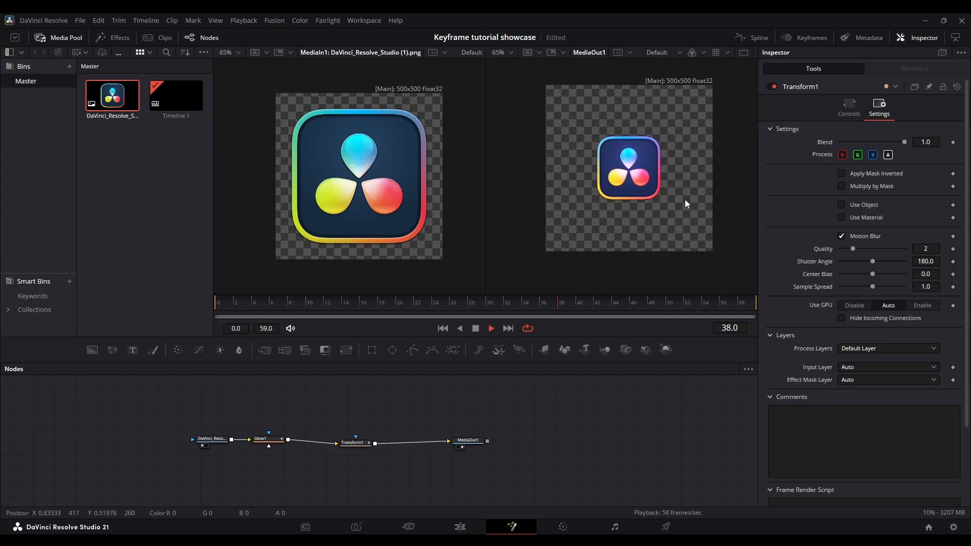
key("space")
left_click(291, 448)
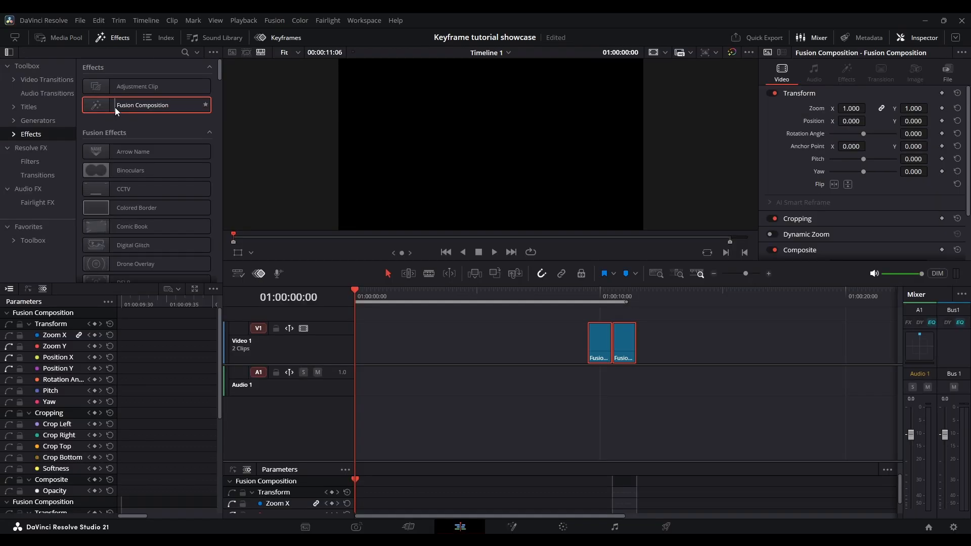
On the Edit page, place a new Fusion Composition at the start of the Video 1 track.
left_click_drag(115, 107, 362, 340)
scroll(362, 340, "up", 1)
left_click_drag(469, 354, 426, 347)
scroll(425, 346, "up", 2)
scroll(405, 291, "down", 1)
Split the new Fusion Composition at 01:00:01:00 and delete the part after the cut.
left_click(453, 295)
key("ctrl+b")
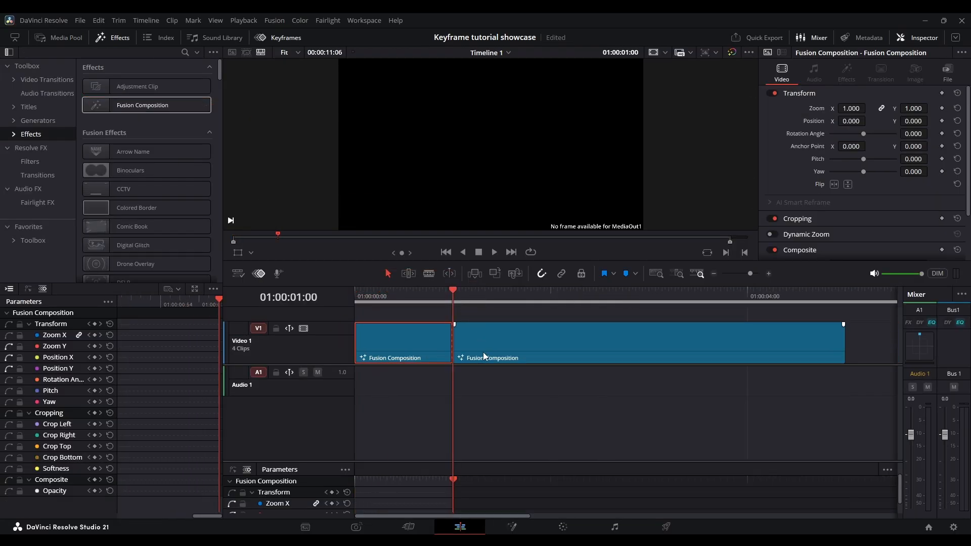
left_click(483, 352)
key("Delete")
scroll(441, 295, "down", 1)
Return the playhead to 01:00:00:00 and open the one-second composition on the Fusion page.
left_click_drag(441, 296, 310, 282)
scroll(427, 343, "up", 1)
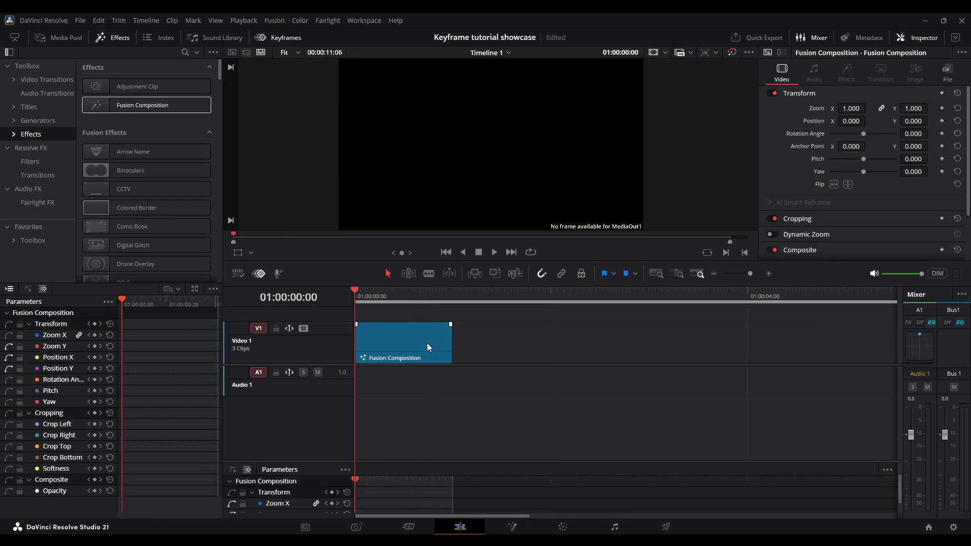
left_click(427, 343)
key("shift+5")
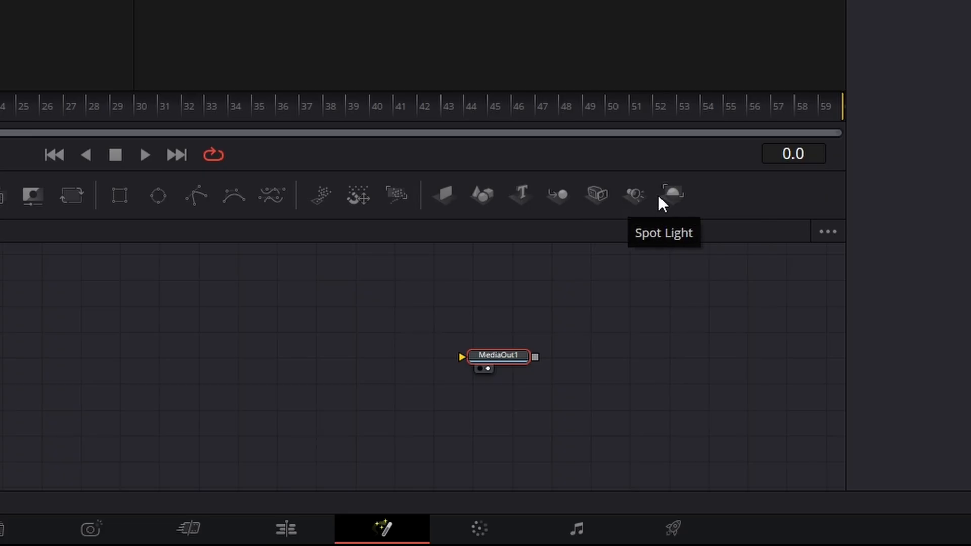
Add a Renderer 3D node feeding MediaOut1 and set its renderer type to Hardware Renderer.
left_click_drag(666, 349, 554, 435)
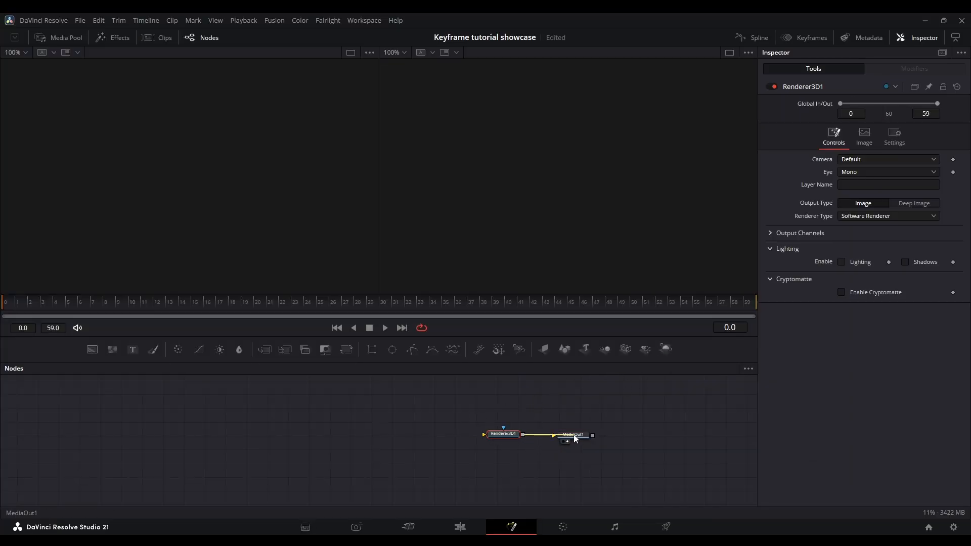
left_click_drag(499, 435, 500, 437)
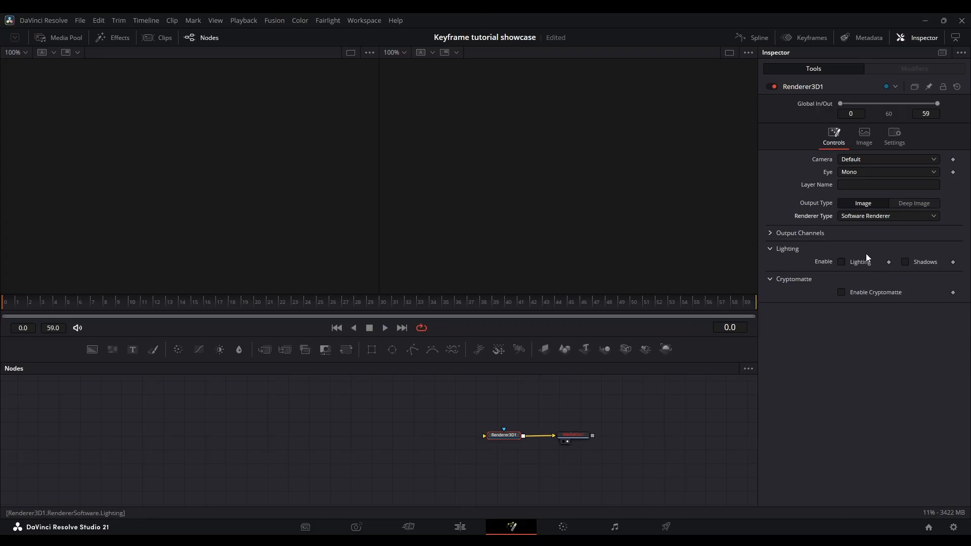
left_click(855, 217)
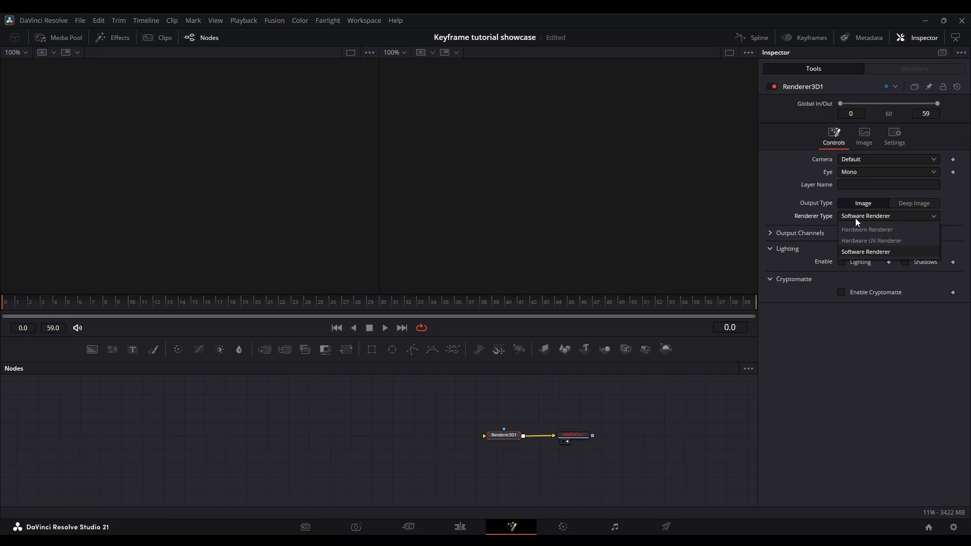
left_click(851, 229)
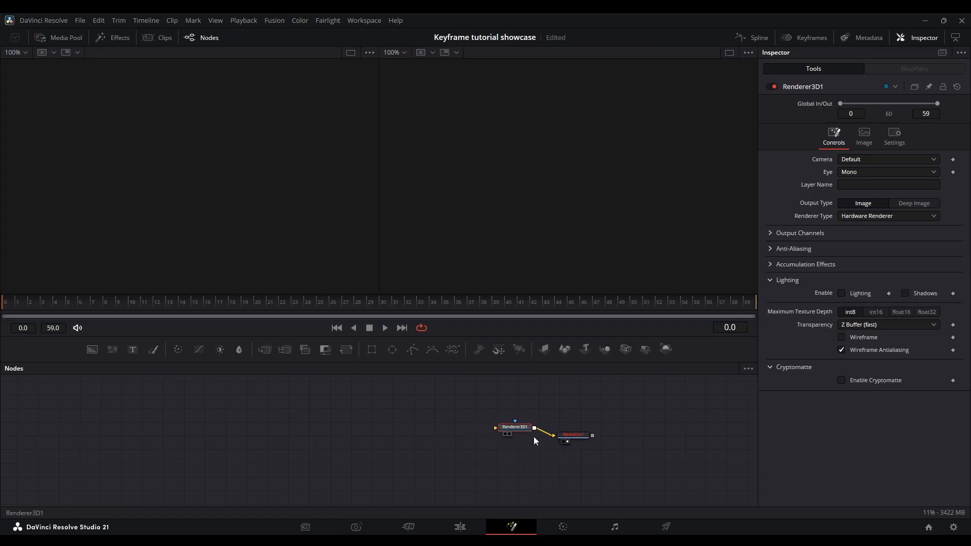
left_click_drag(503, 432, 502, 441)
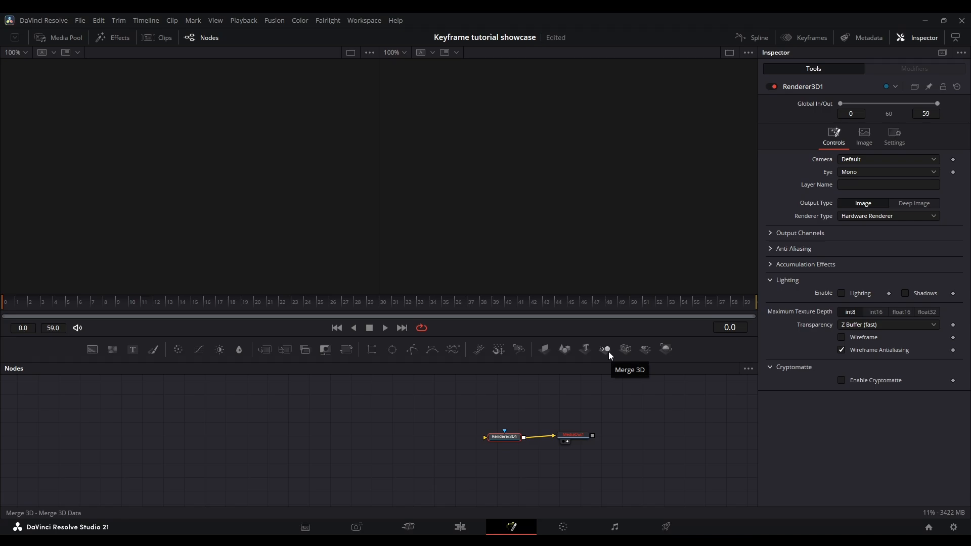
Add a Merge 3D before the renderer, connect a Camera 3D to it, and show the merge in a viewer.
left_click_drag(608, 351, 505, 438)
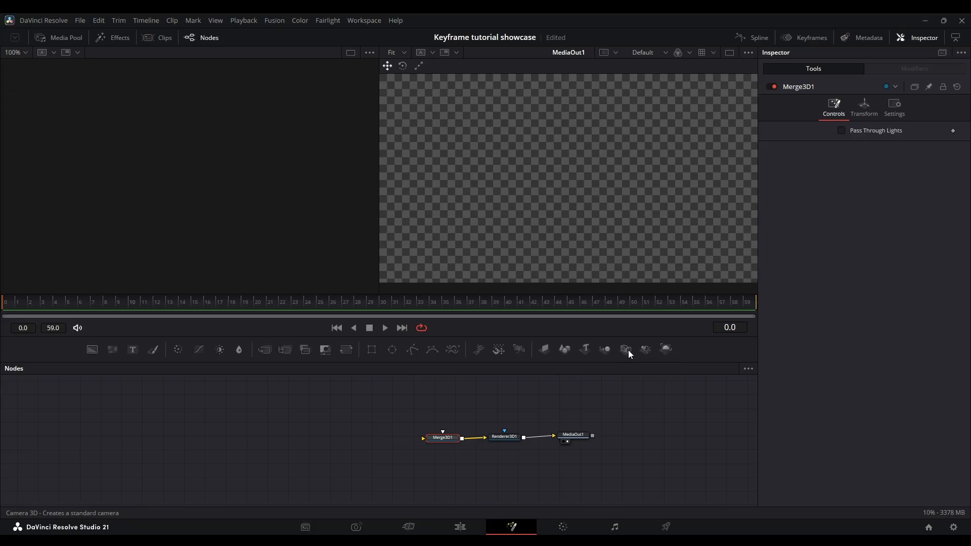
left_click_drag(628, 353, 445, 439)
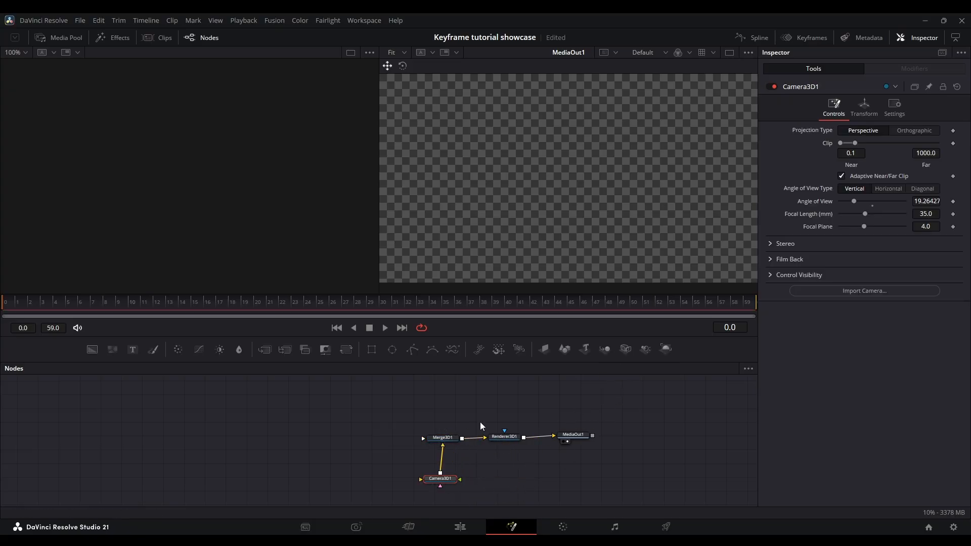
left_click(448, 440)
left_click(433, 445)
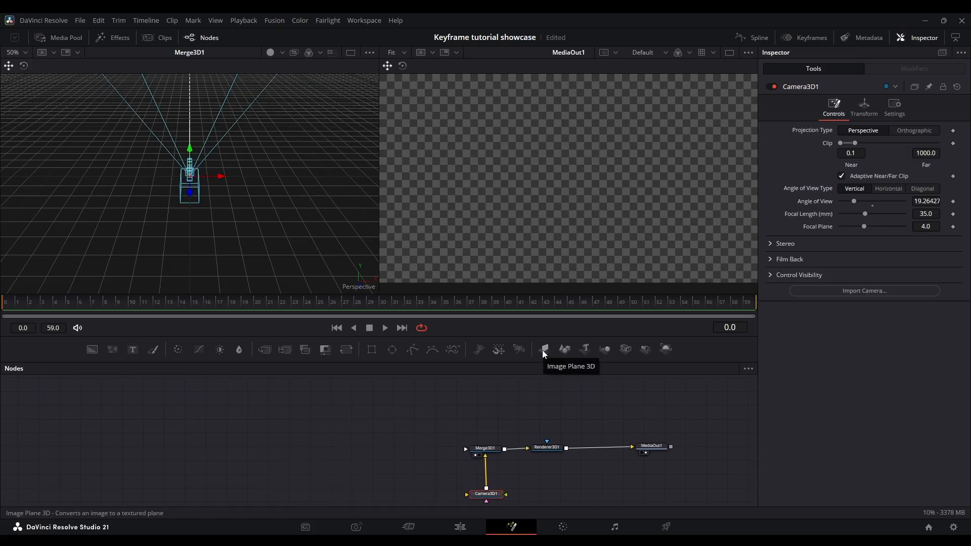
Connect an Image Plane 3D to the merge, push it back in front of the camera, and feed it a Background node.
left_click_drag(542, 350, 486, 455)
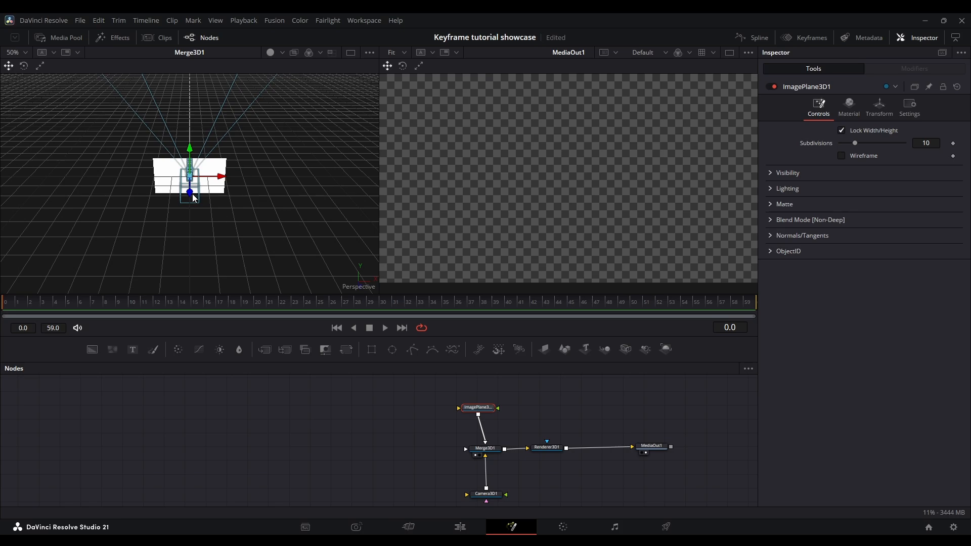
left_click_drag(194, 198, 178, 146)
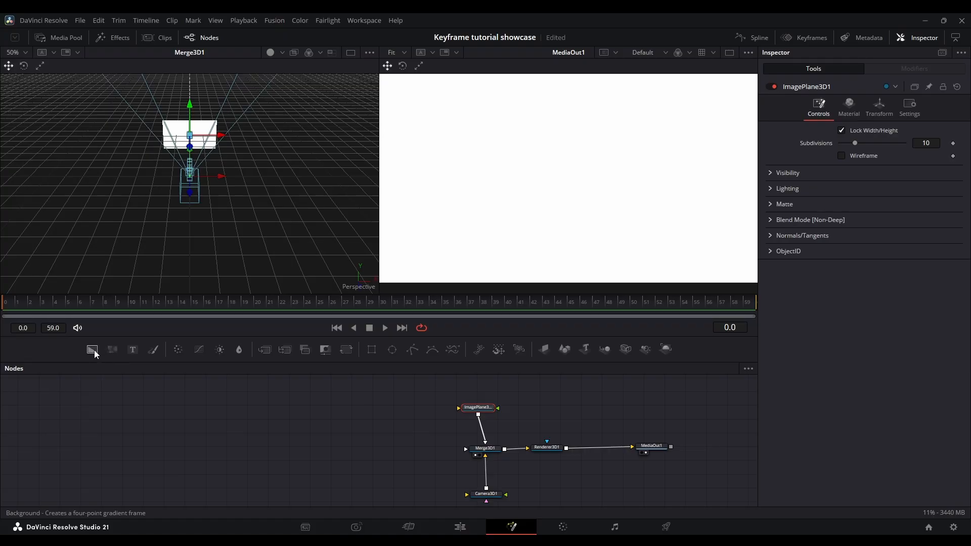
left_click_drag(95, 354, 458, 408)
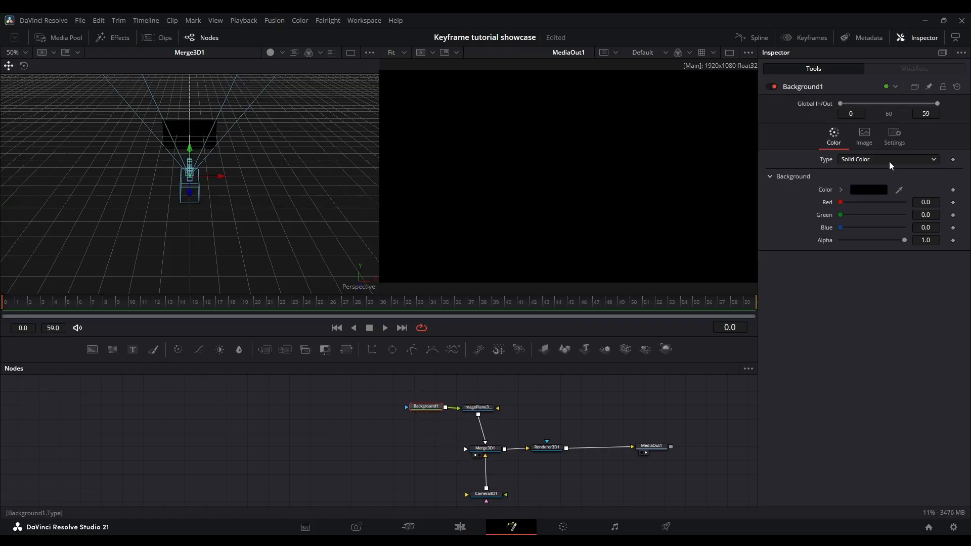
Make the background a Four Corner gradient with dark red (0.307) top left, blue top right and grey bottom left.
left_click_drag(838, 204, 863, 197)
left_click(860, 159)
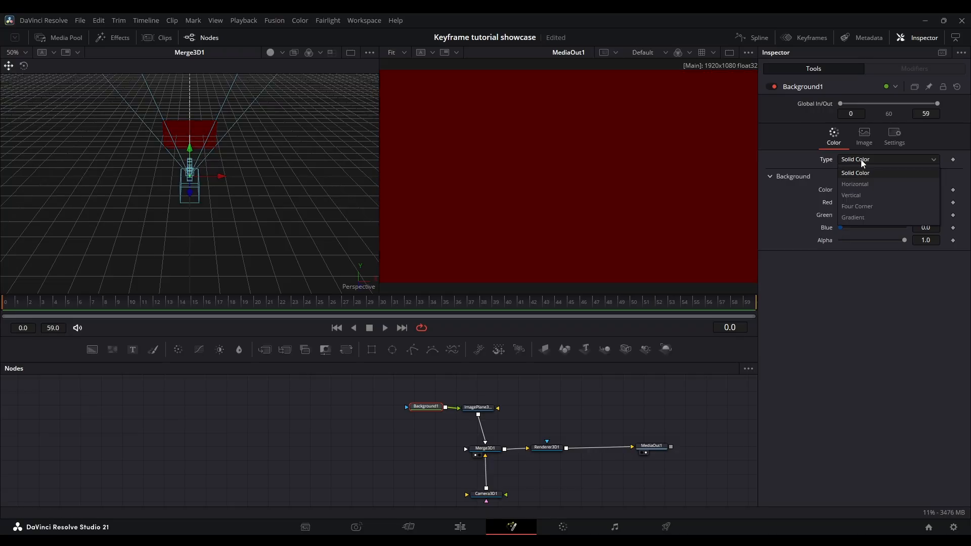
left_click(864, 207)
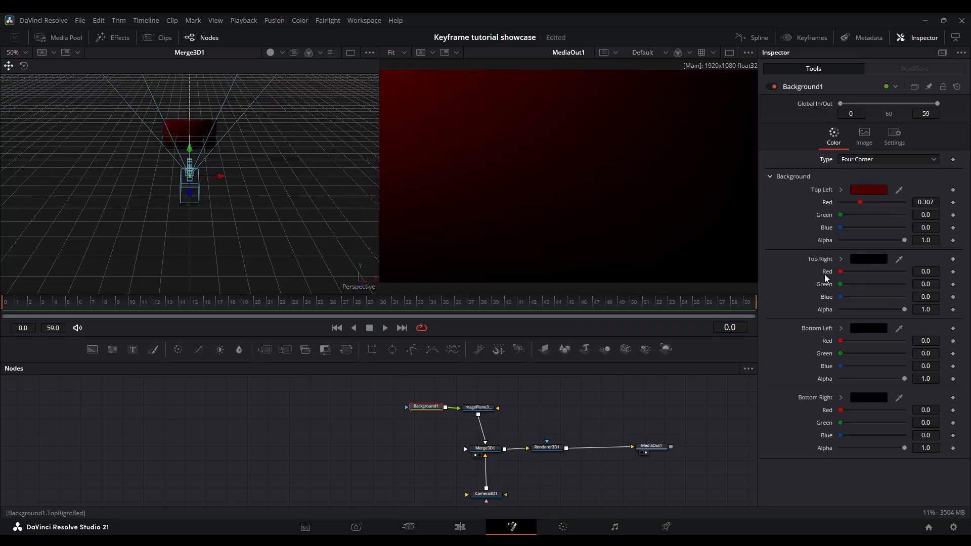
left_click(869, 259)
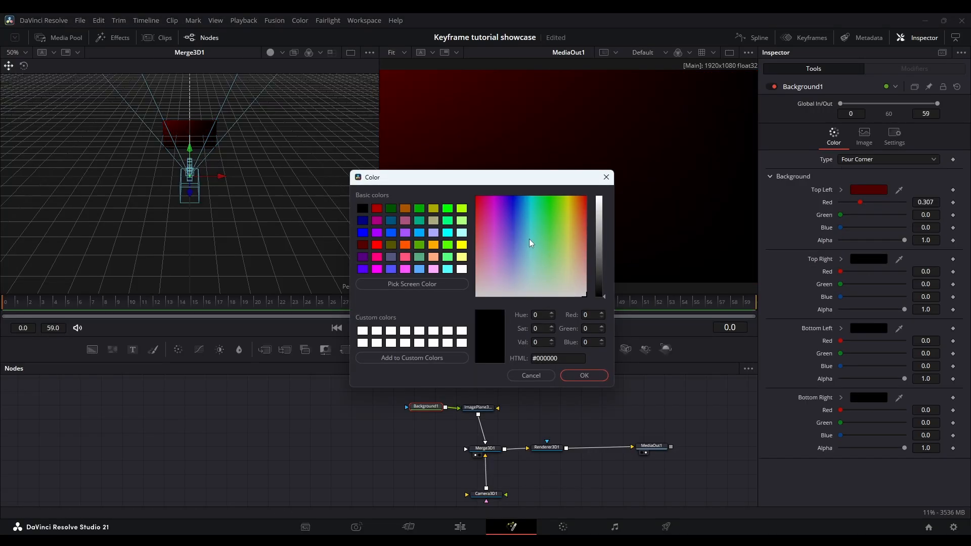
left_click(505, 207)
left_click(584, 375)
left_click(866, 330)
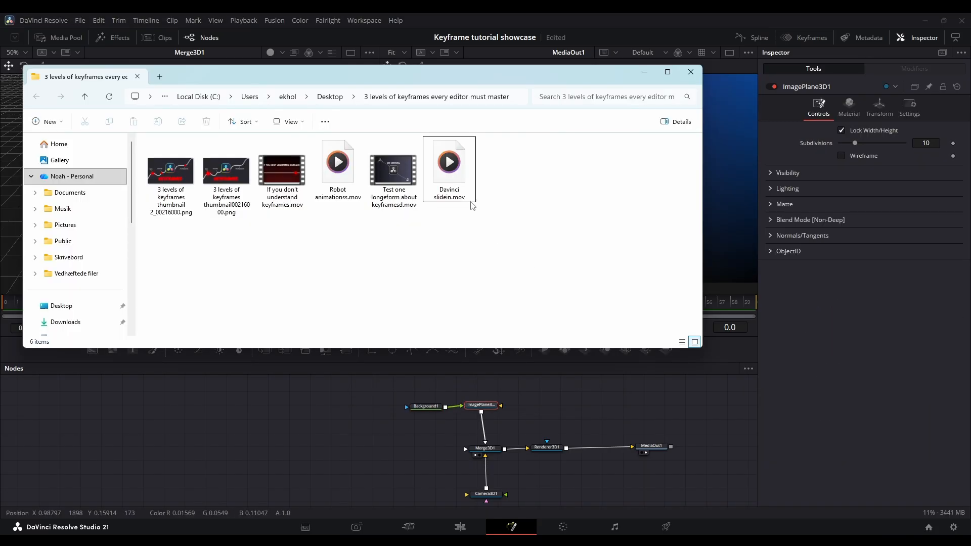
Bring the Davinci slidein.mov file into the node graph and preview its animation.
left_click_drag(449, 169, 344, 434)
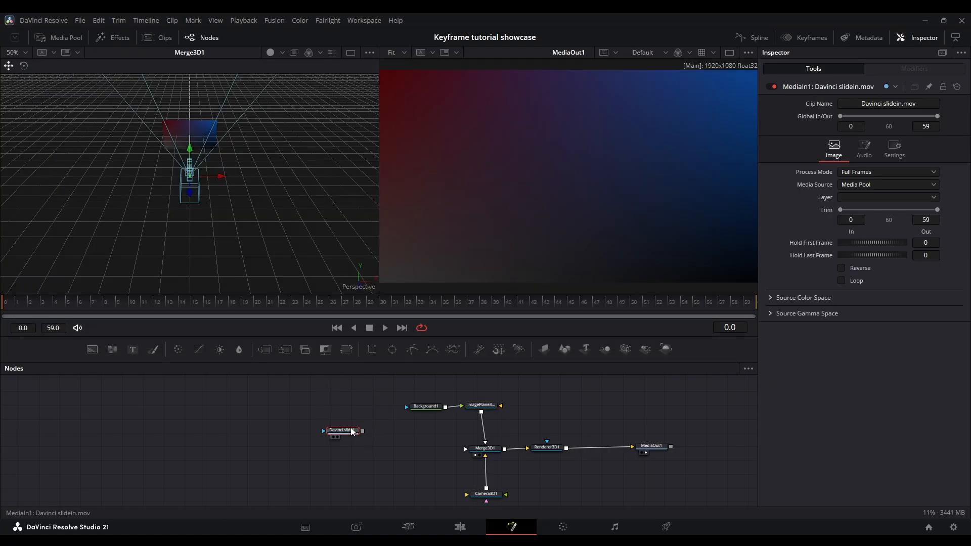
key("1")
key("space")
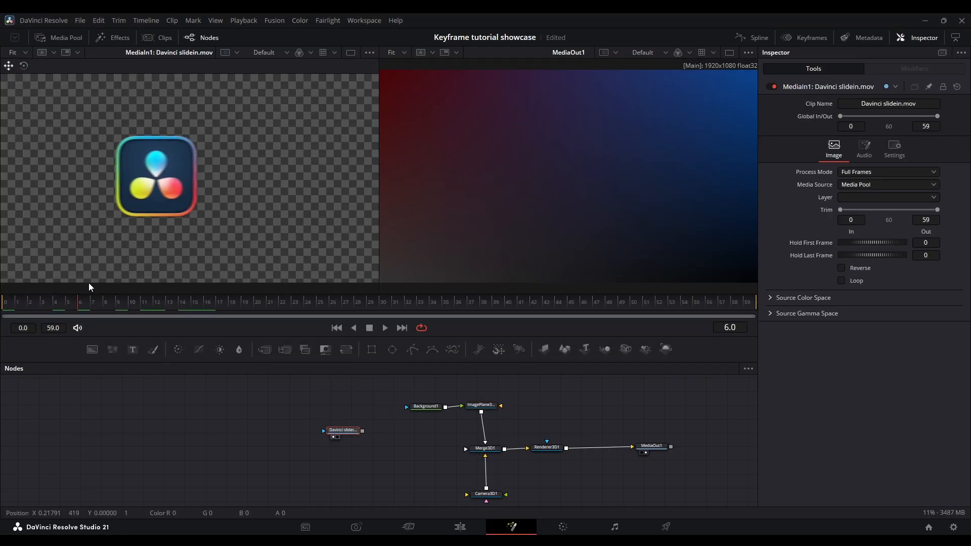
key("space")
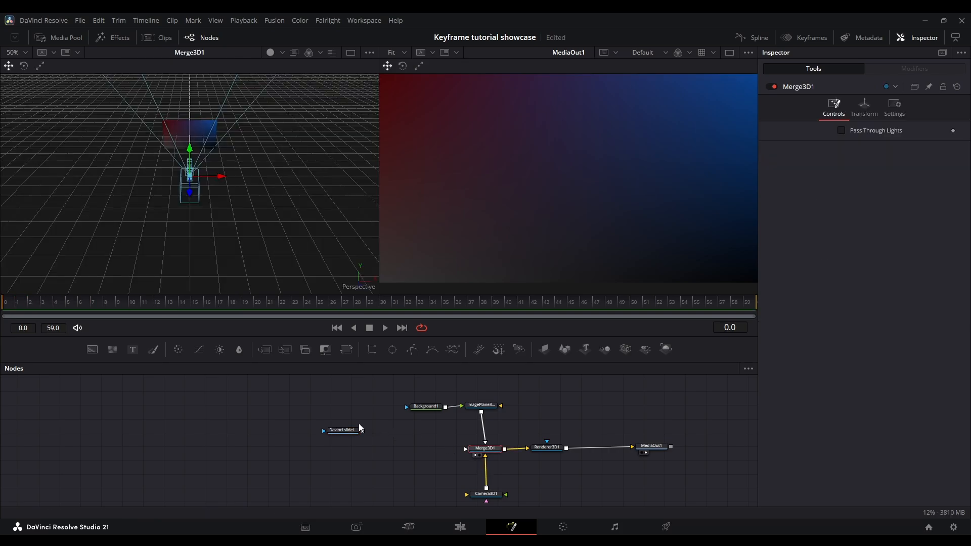
Add a second Image Plane 3D to the merge and connect the Davinci slidein clip to it.
left_click_drag(547, 349, 481, 450)
left_click_drag(417, 431, 422, 445)
left_click_drag(362, 431, 417, 450)
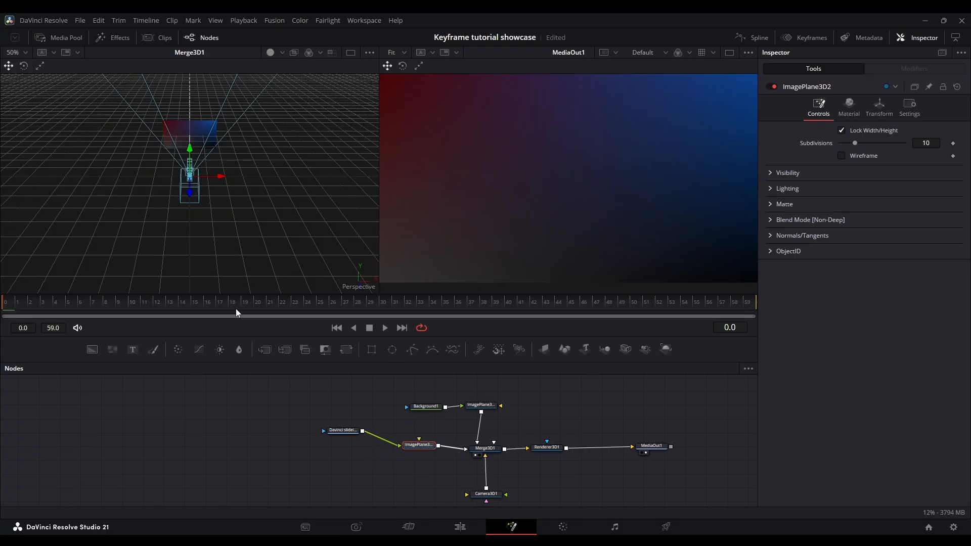
left_click_drag(235, 308, 190, 283)
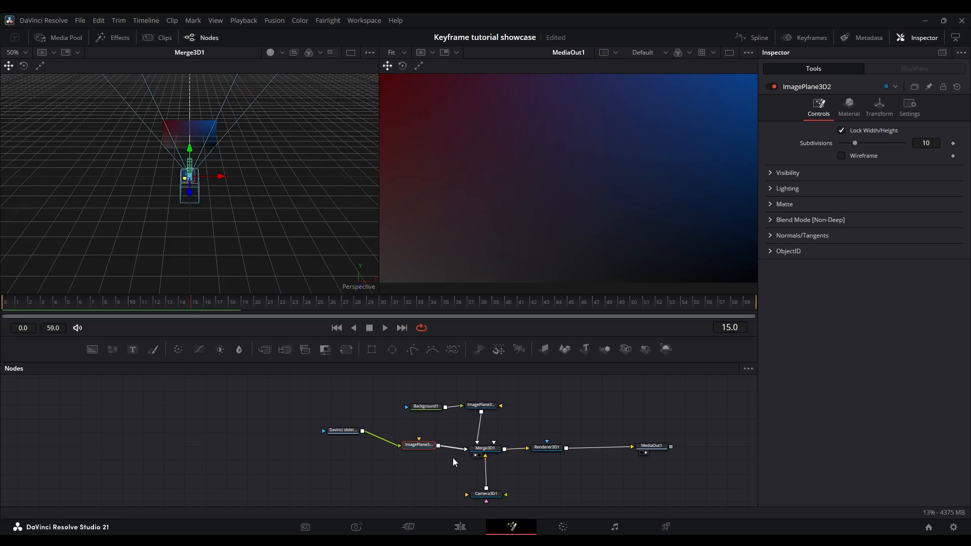
left_click_drag(424, 447, 428, 440)
left_click(342, 433)
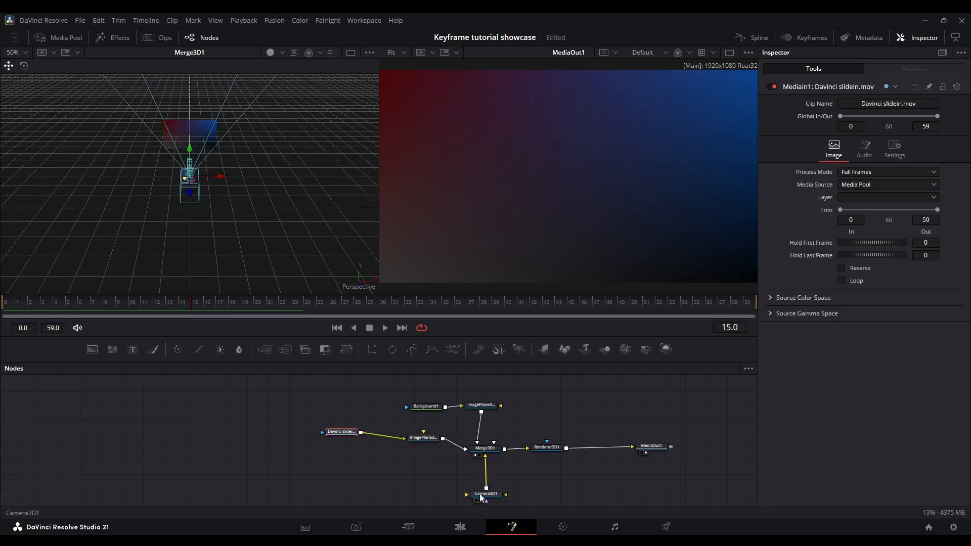
Move the camera along Z to about -0.345 so the background fills the frame, and play the composition.
left_click(481, 498)
left_click_drag(187, 193, 190, 281)
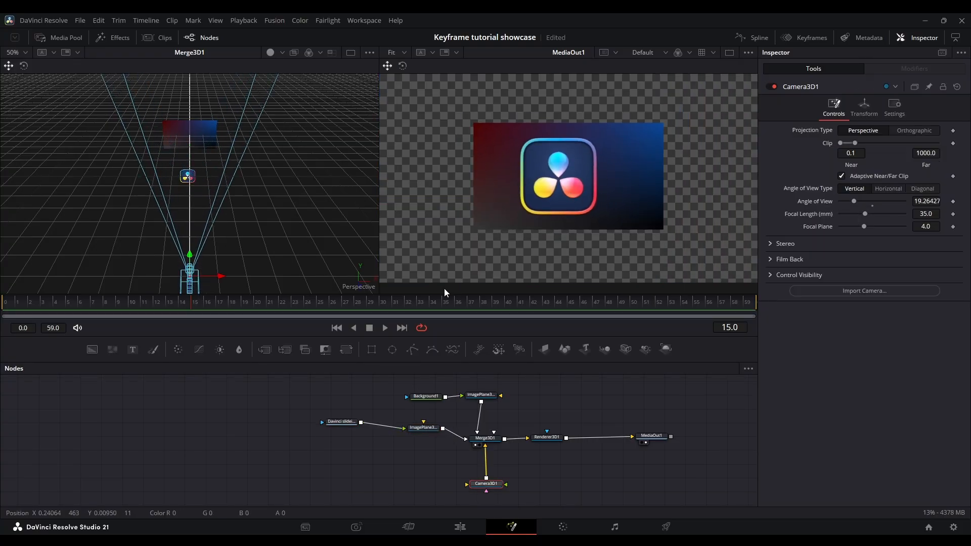
left_click_drag(354, 302, 283, 311)
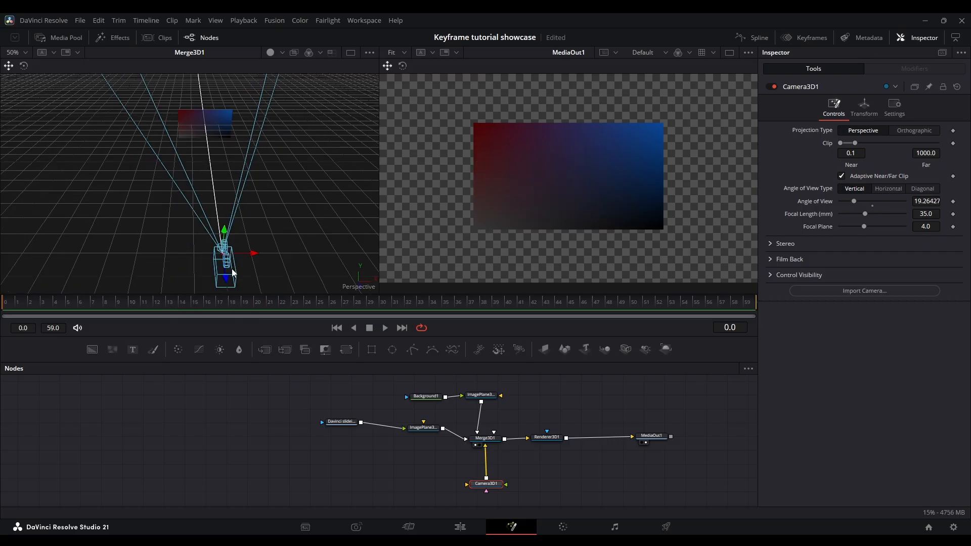
left_click_drag(232, 273, 193, 192)
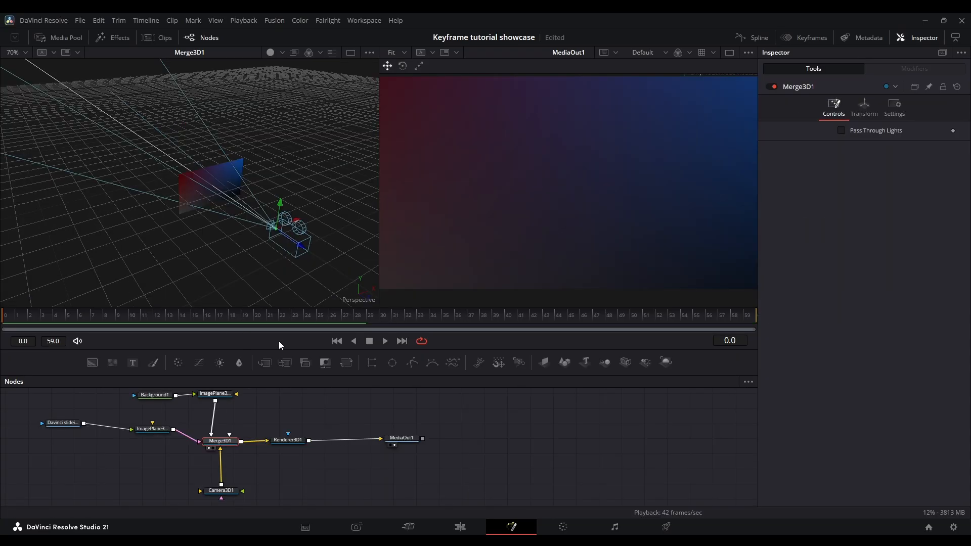
key("space")
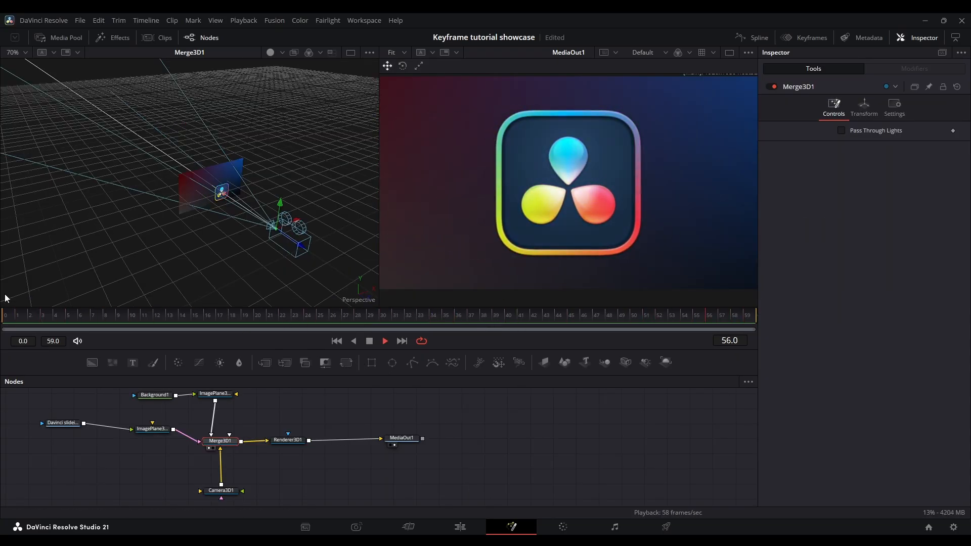
key("space")
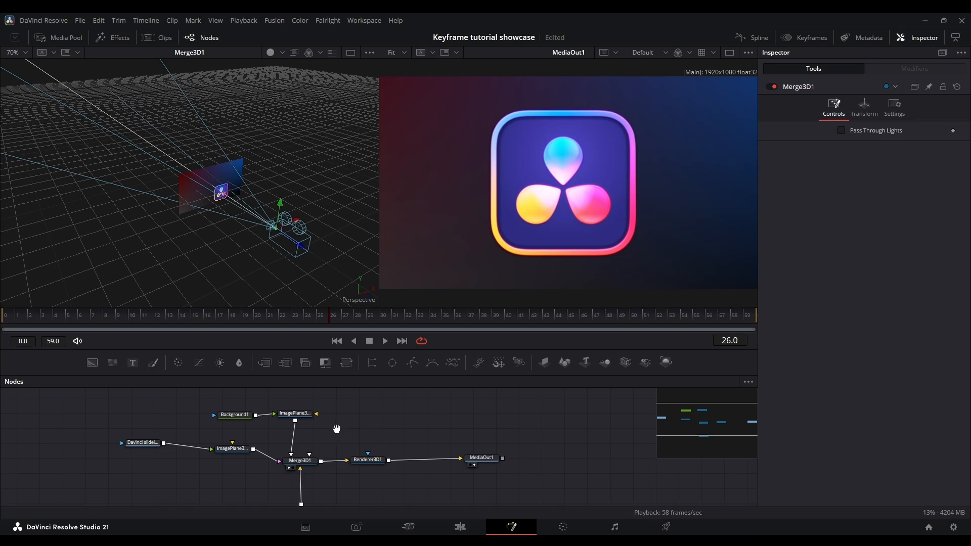
Keyframe the camera's X, Y and Z rotation at frame 0.
scroll(334, 425, "down", 2)
left_click(320, 448)
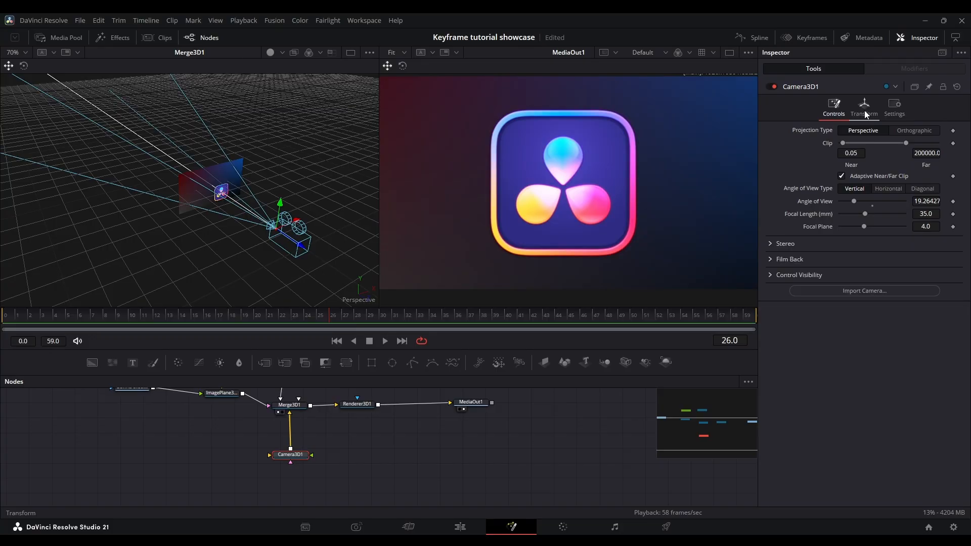
left_click(865, 113)
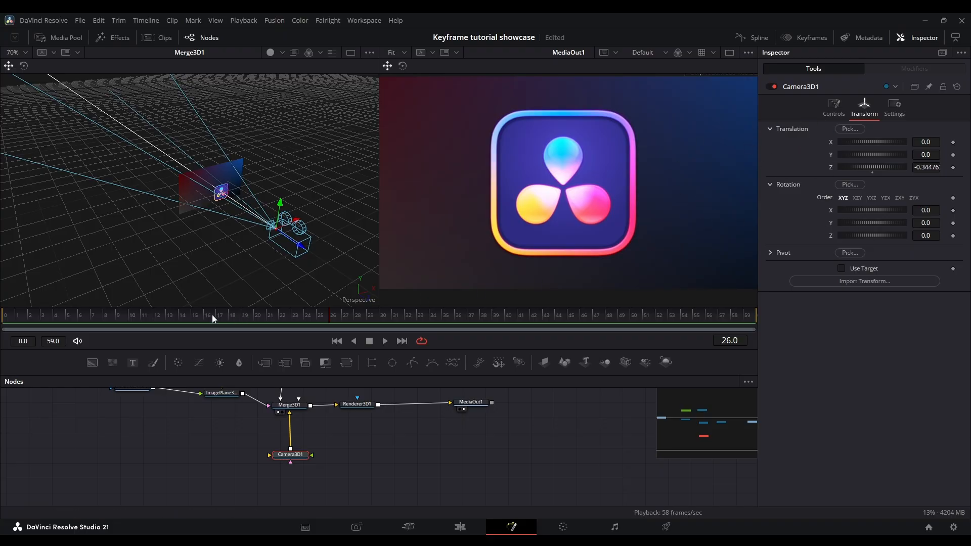
left_click(4, 314)
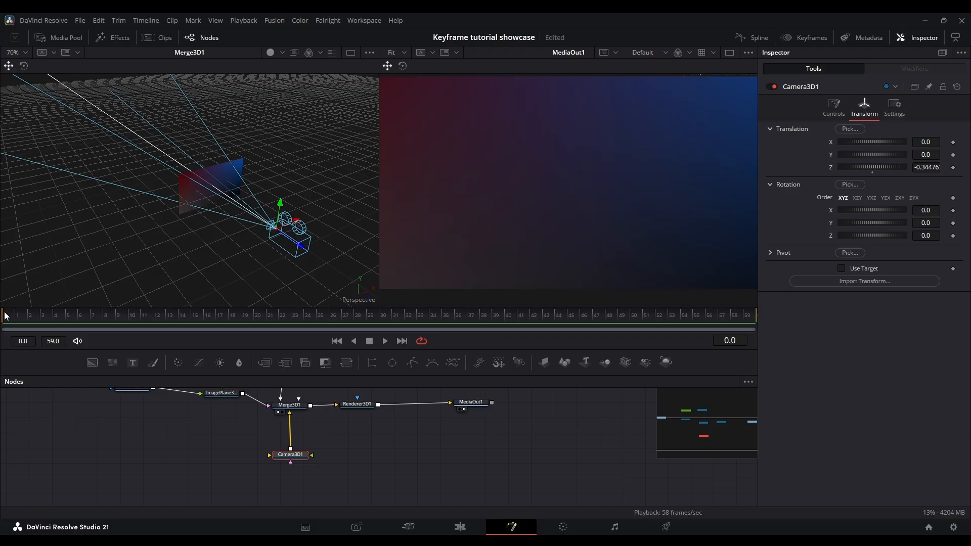
left_click(953, 211)
left_click(953, 223)
left_click(953, 236)
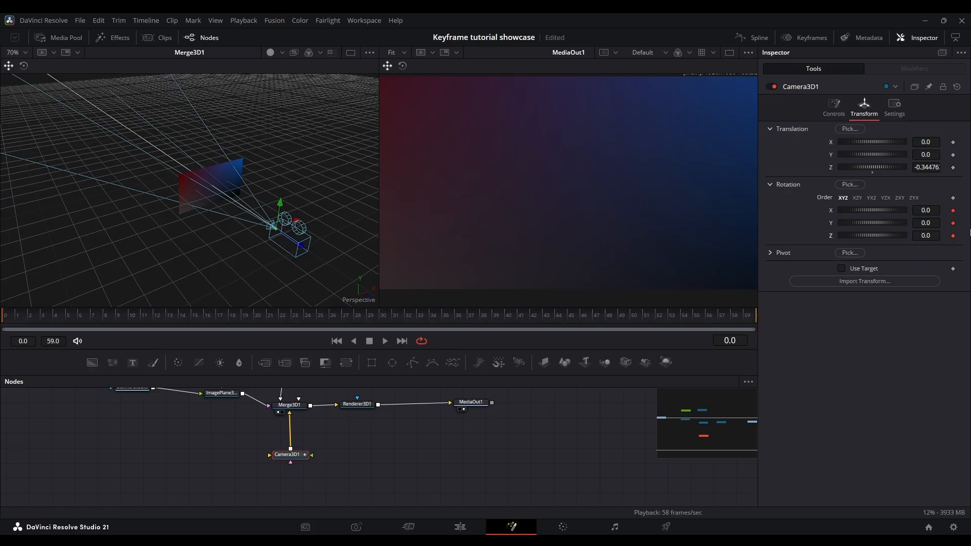
Try rotating the camera around Z near the end of the composition, undo it, and try a Y rotation instead.
left_click_drag(326, 317, 732, 315)
left_click_drag(872, 235, 493, 235)
key("ctrl+z")
left_click_drag(873, 223, 845, 223)
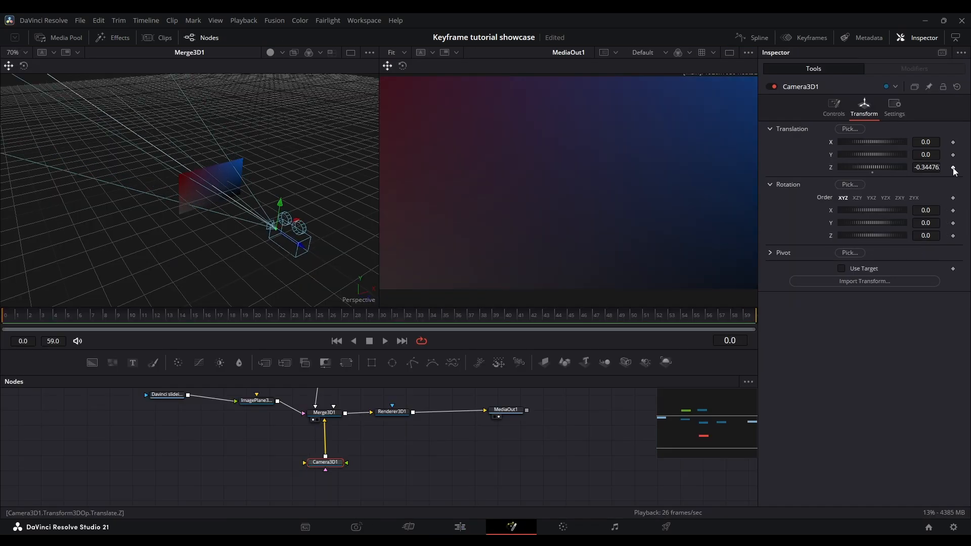
Keyframe the camera's Z translation at frame 0, change it at a later frame, and play the result on the Edit page.
left_click(953, 168)
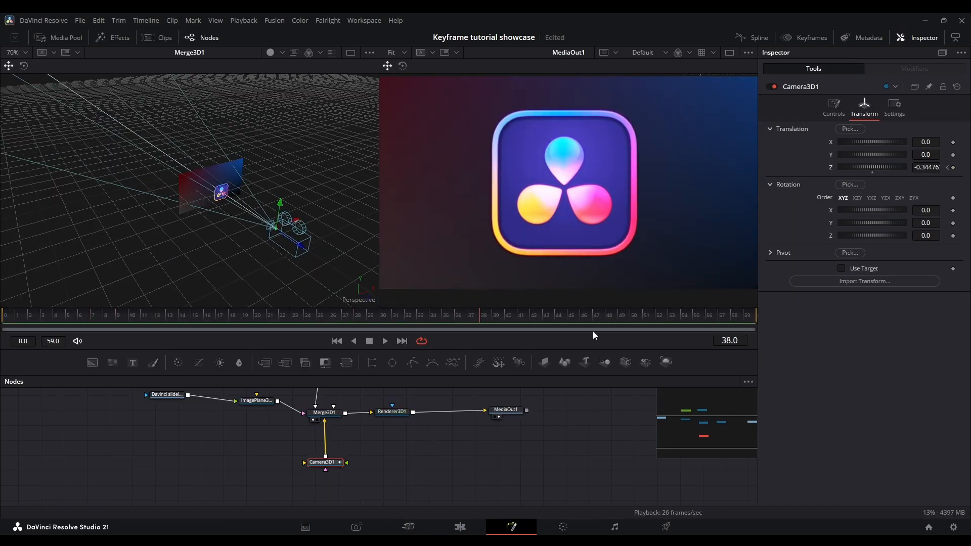
mouse_move(935, 167)
left_mouse_down()
mouse_move(961, 167)
mouse_move(949, 167)
left_mouse_up()
left_click_drag(246, 317, 135, 317)
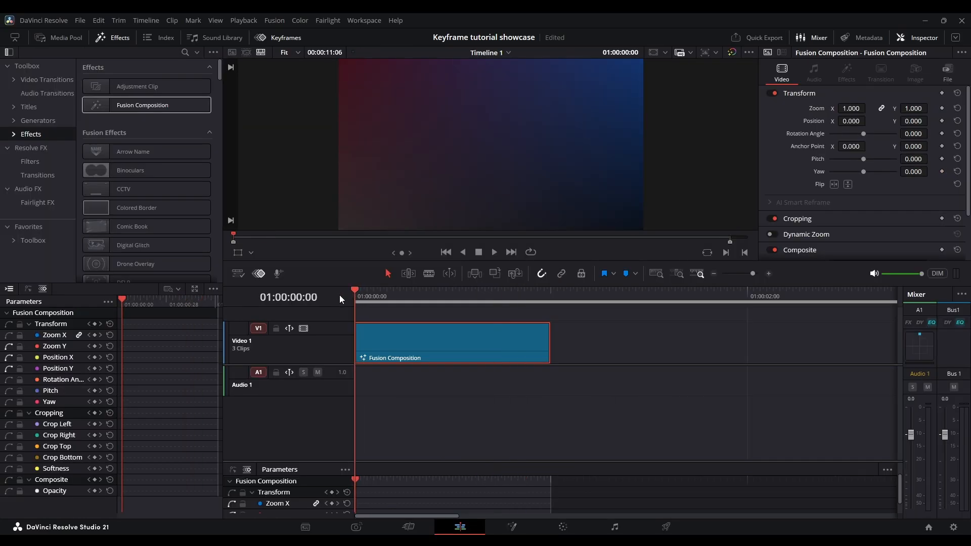
key("space")
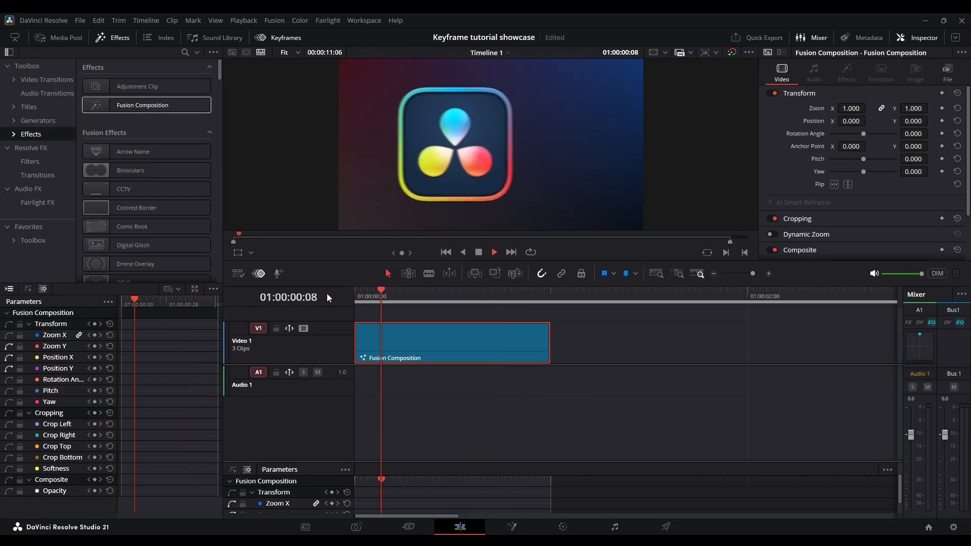